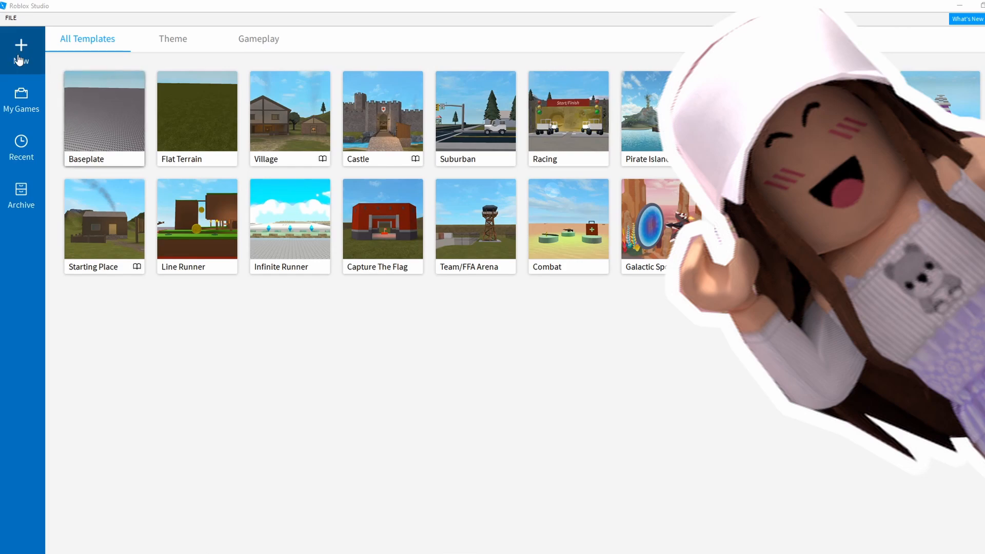
# - Create a new place from the Baseplate template and open the Load Character plugin
pyautogui.click(114, 154)
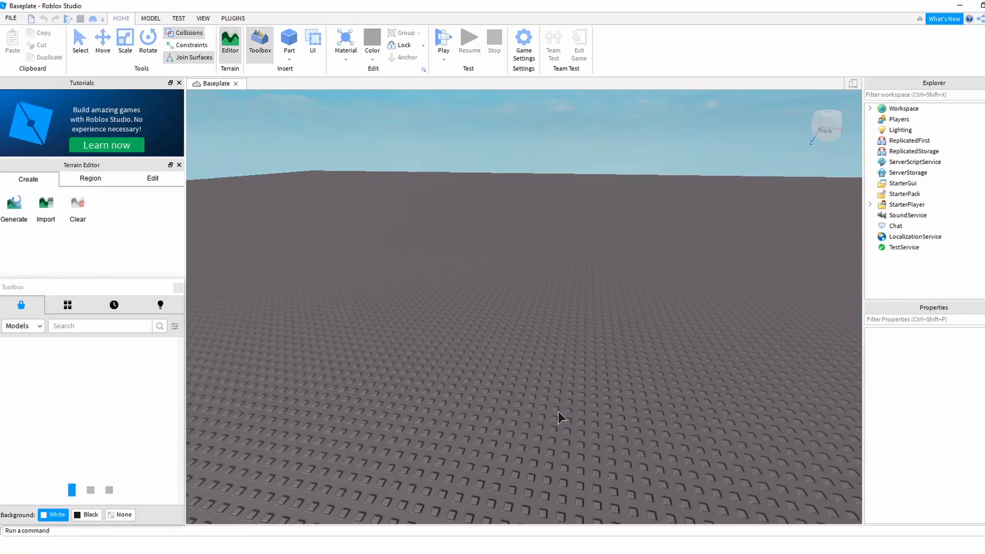
pyautogui.click(235, 18)
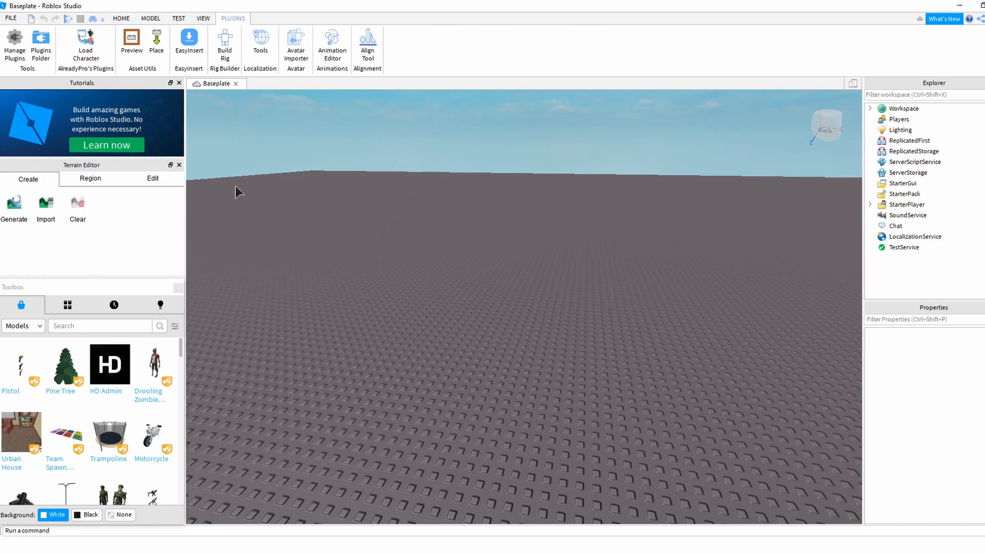
pyautogui.click(87, 51)
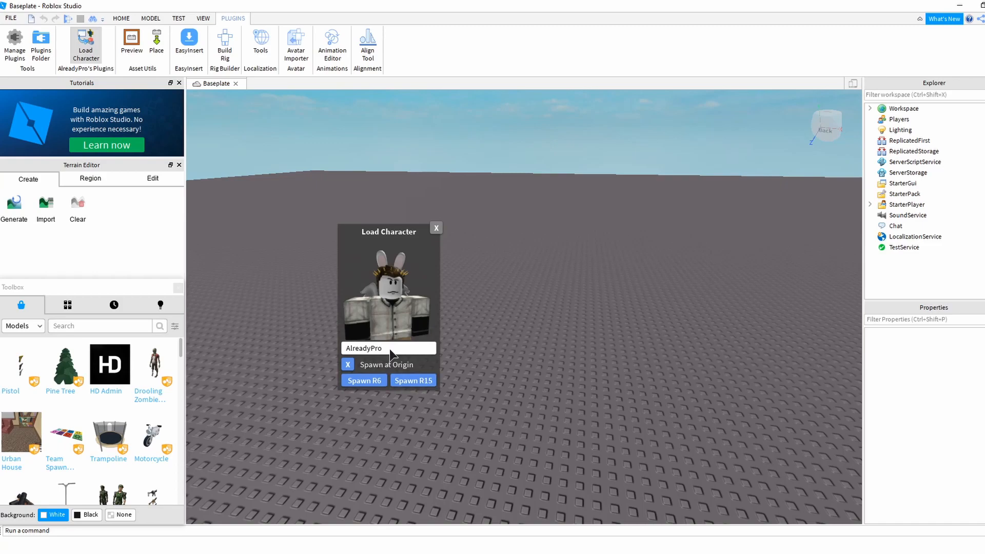
# - Load the avatar for the username GFXRose, spawn it as an R15 character at the origin, and close the plugin window
pyautogui.press('BackSpace')
pyautogui.press('BackSpace')
pyautogui.press('BackSpace')
pyautogui.press('BackSpace')
pyautogui.press('BackSpace')
pyautogui.press('BackSpace')
pyautogui.press('BackSpace')
pyautogui.press('BackSpace')
pyautogui.press('BackSpace')
pyautogui.press('BackSpace')
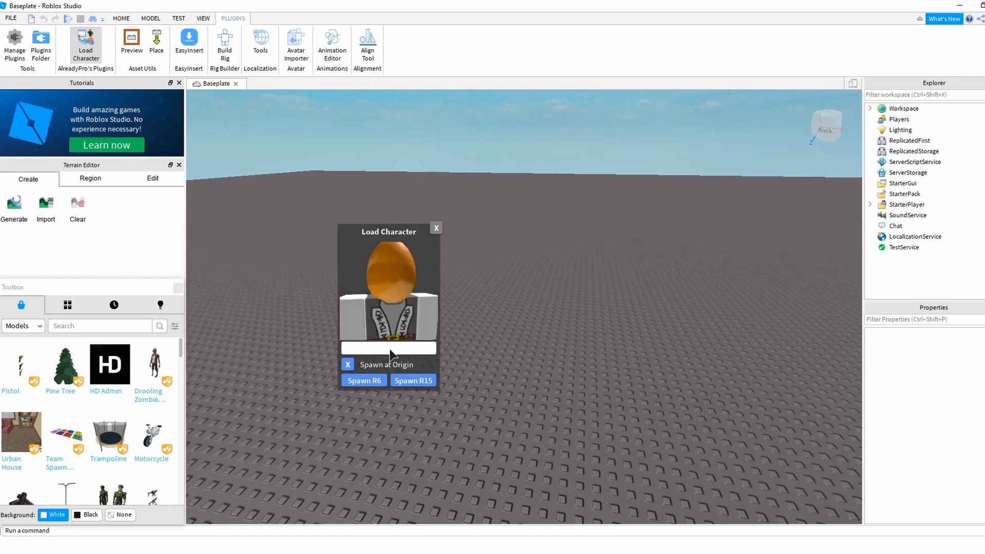
pyautogui.write('GFXRose')
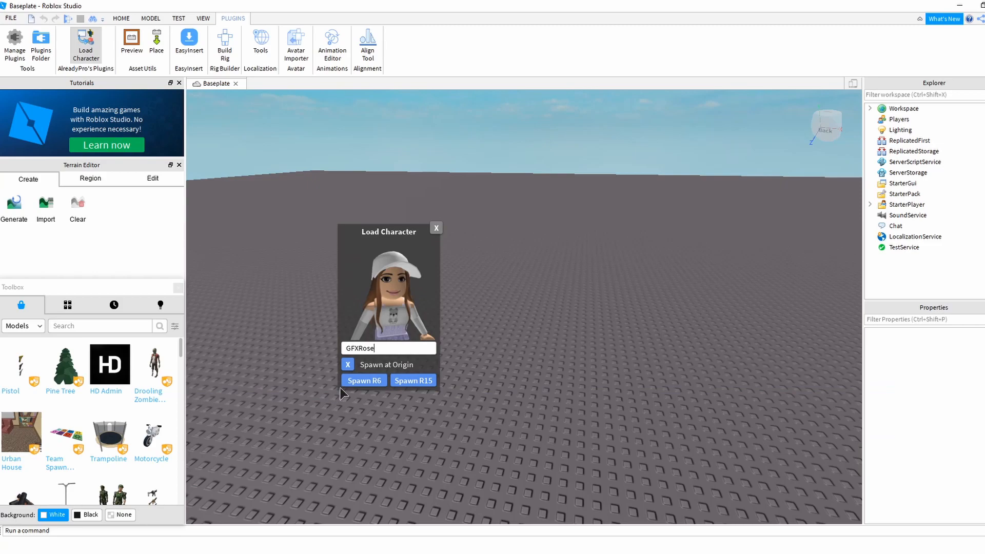
pyautogui.click(423, 381)
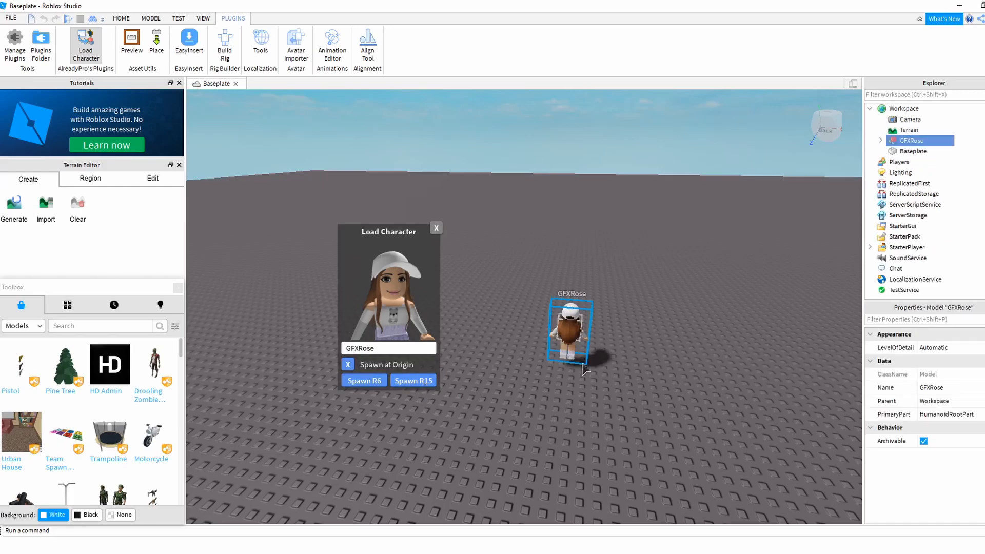
pyautogui.moveTo(699, 254); pyautogui.dragTo(696, 275, button='right')
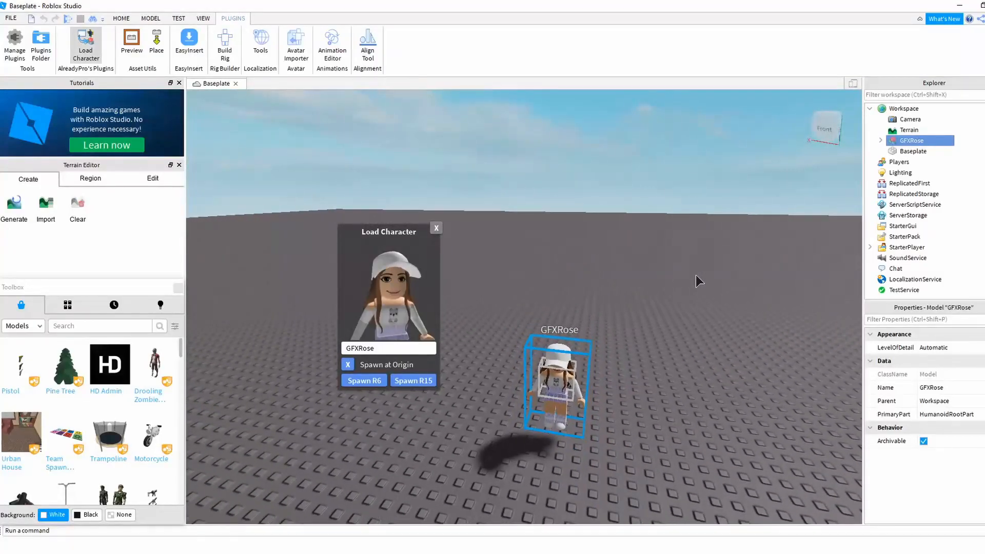
pyautogui.click(436, 228)
# - Examine the spawned GFXRose avatar from the front, both up close and from farther away
pyautogui.press('f')
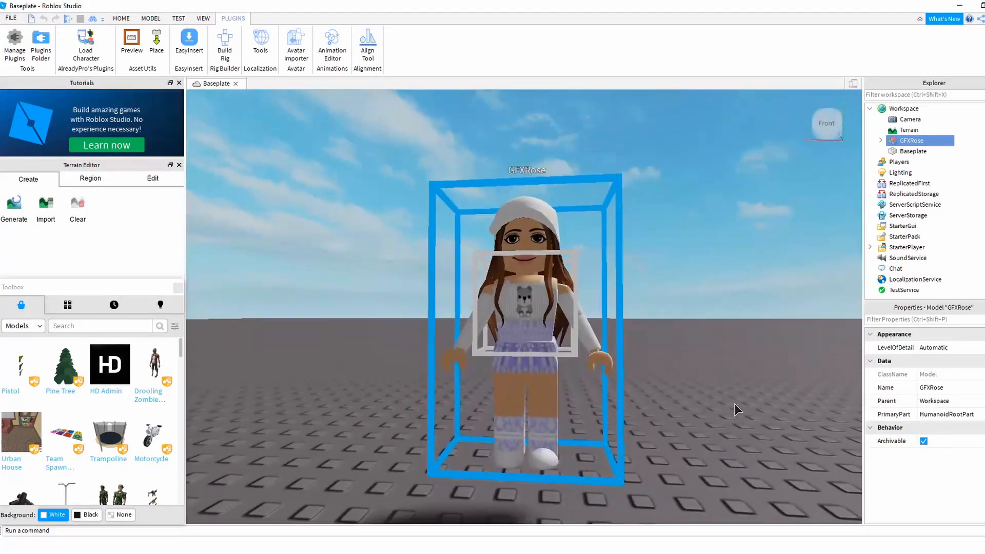
pyautogui.moveTo(734, 404); pyautogui.dragTo(735, 403, button='right')
pyautogui.scroll(3, 735, 402)
pyautogui.scroll(-4, 735, 401)
pyautogui.scroll(-2, 735, 404)
pyautogui.scroll(4, 734, 403)
pyautogui.scroll(-5, 735, 404)
pyautogui.scroll(4, 735, 403)
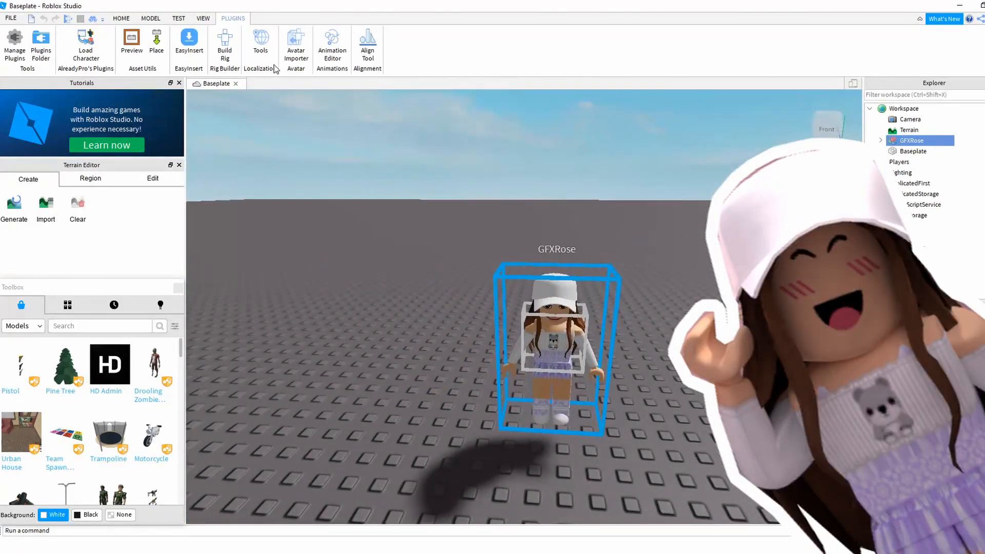
# - Replace the avatar's face with asset ID 494291269 using the EasyInsert plugin
pyautogui.click(202, 46)
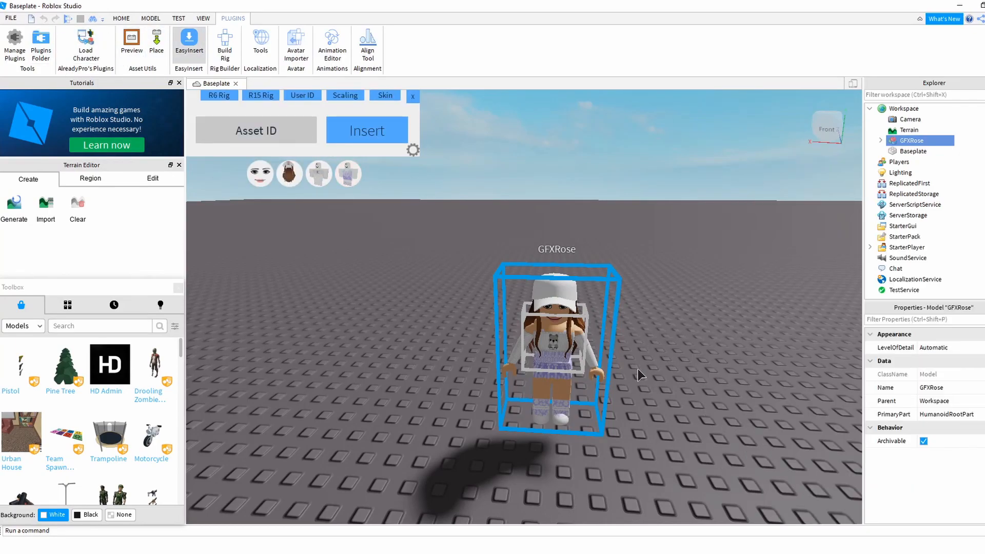
pyautogui.click(253, 177)
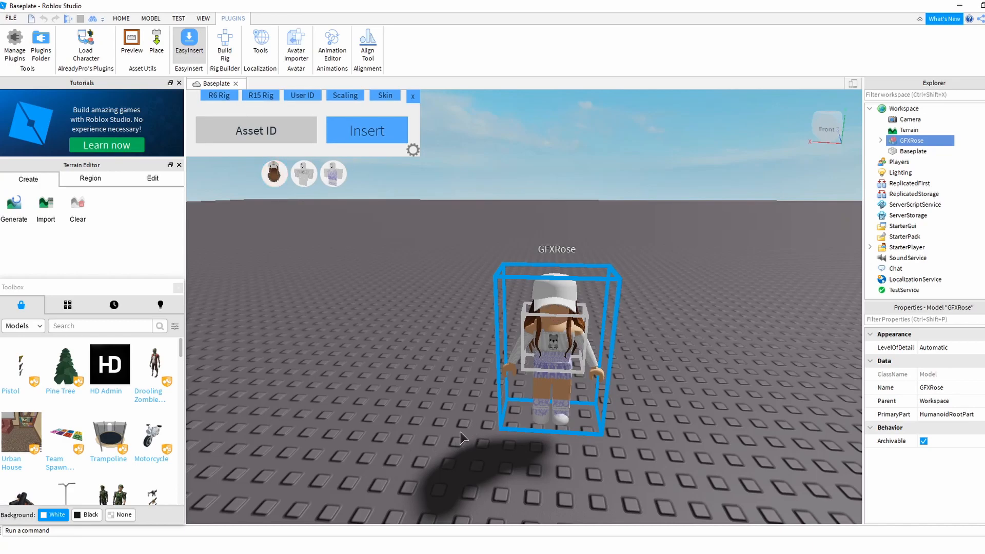
pyautogui.write('494291269')
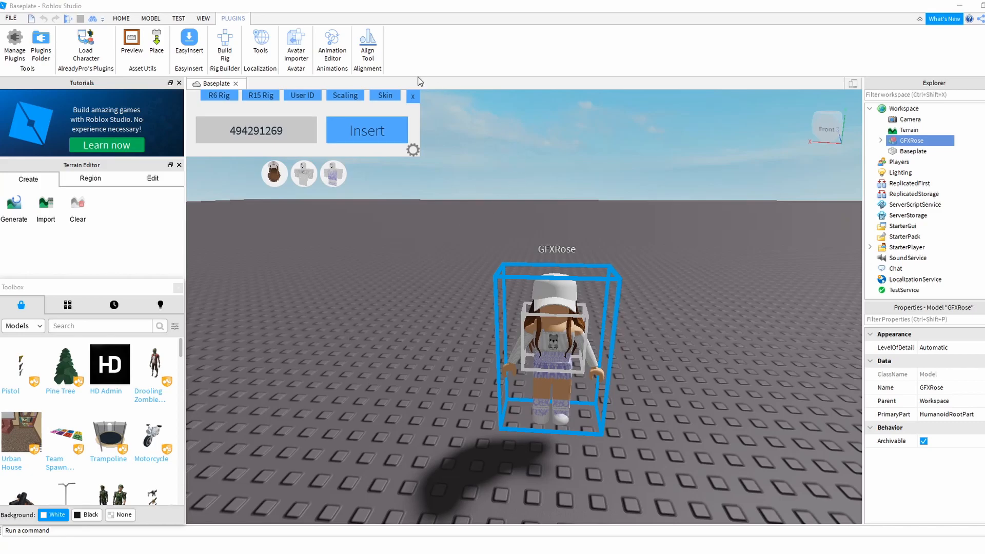
pyautogui.click(361, 136)
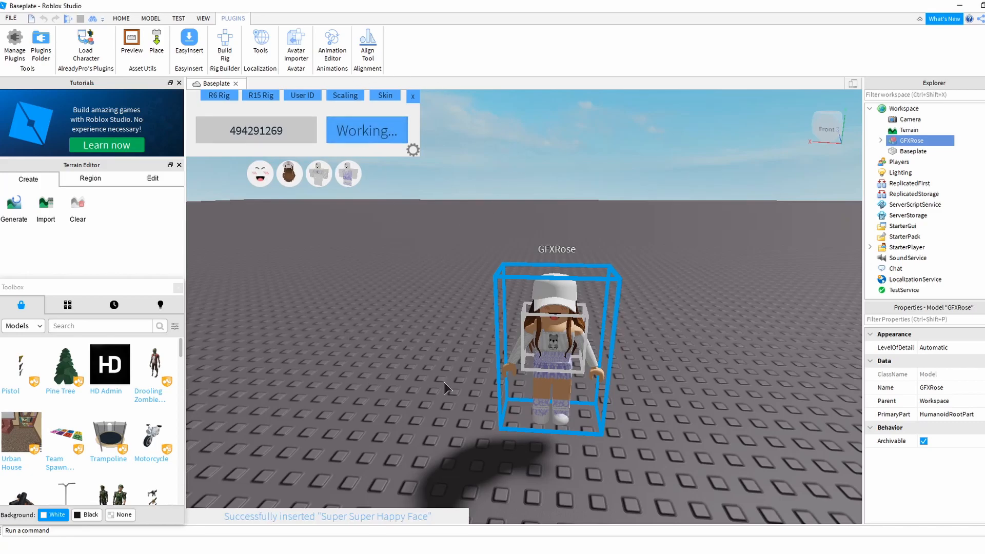
pyautogui.scroll(5, 593, 434)
pyautogui.scroll(-5, 595, 430)
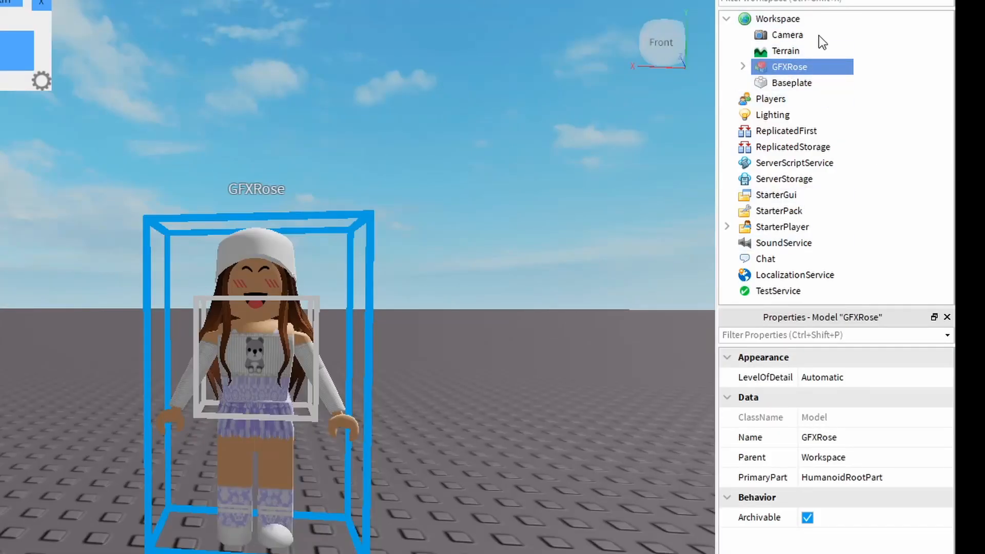
# - Export the GFXRose model as an OBJ file named GFXRose into a new Desktop folder called GFXRose
pyautogui.rightClick(781, 65)
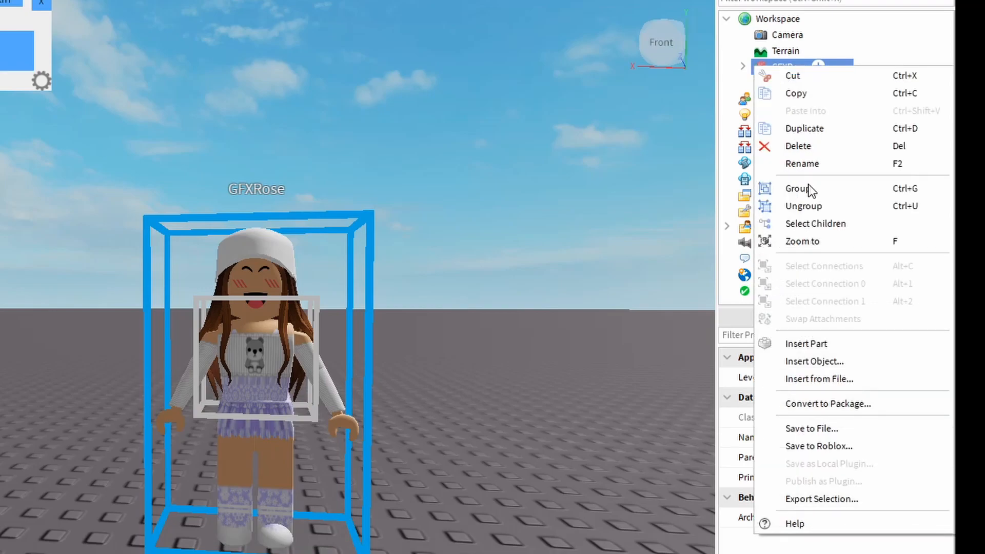
pyautogui.click(790, 503)
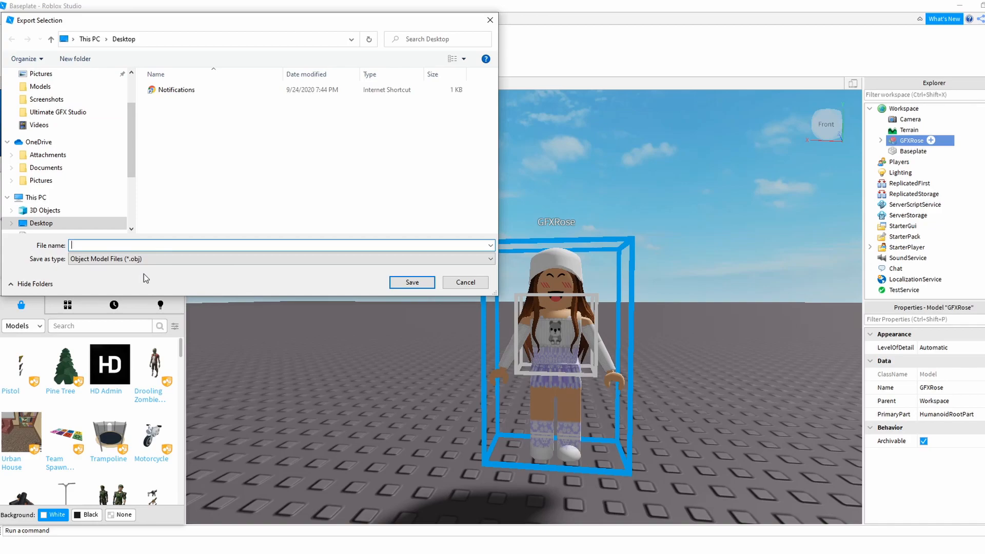
pyautogui.click(75, 58)
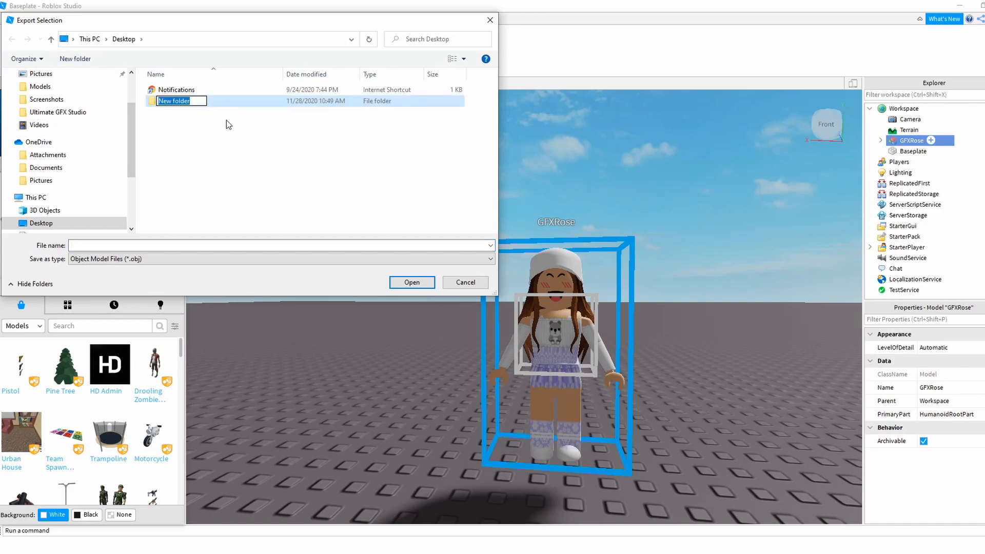
pyautogui.write('GFXRose')
pyautogui.press('Return')
pyautogui.doubleClick(160, 102)
pyautogui.click(141, 246)
pyautogui.write('GFXRose')
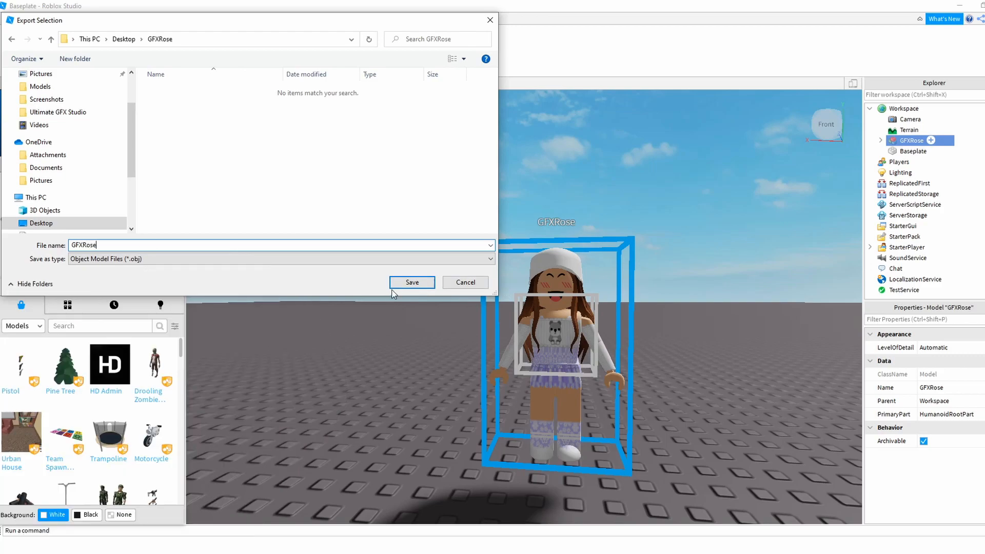
pyautogui.click(413, 283)
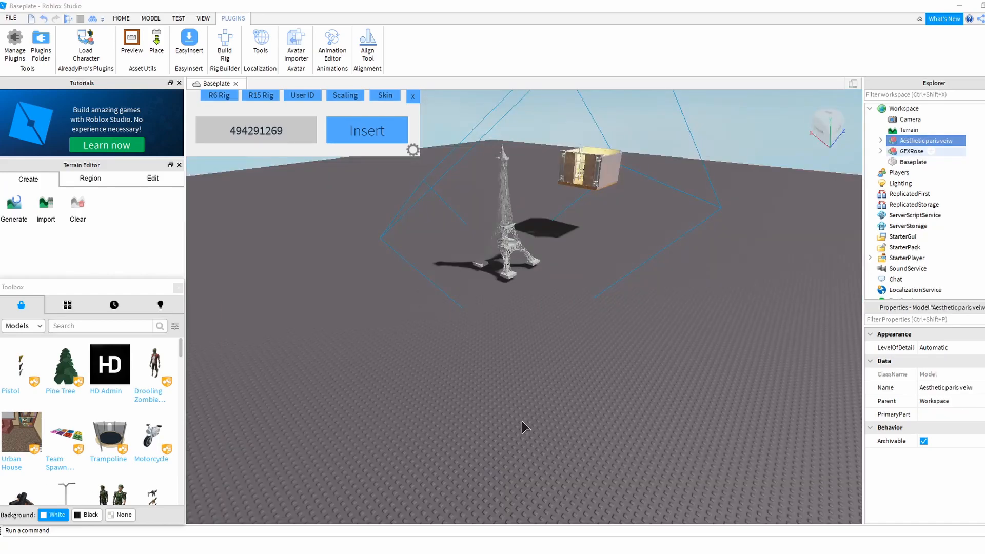
# - Export the "Aesthetic paris veiw" model as an OBJ file named Paris into the GFXRose folder
pyautogui.moveTo(522, 421); pyautogui.dragTo(521, 421, button='right')
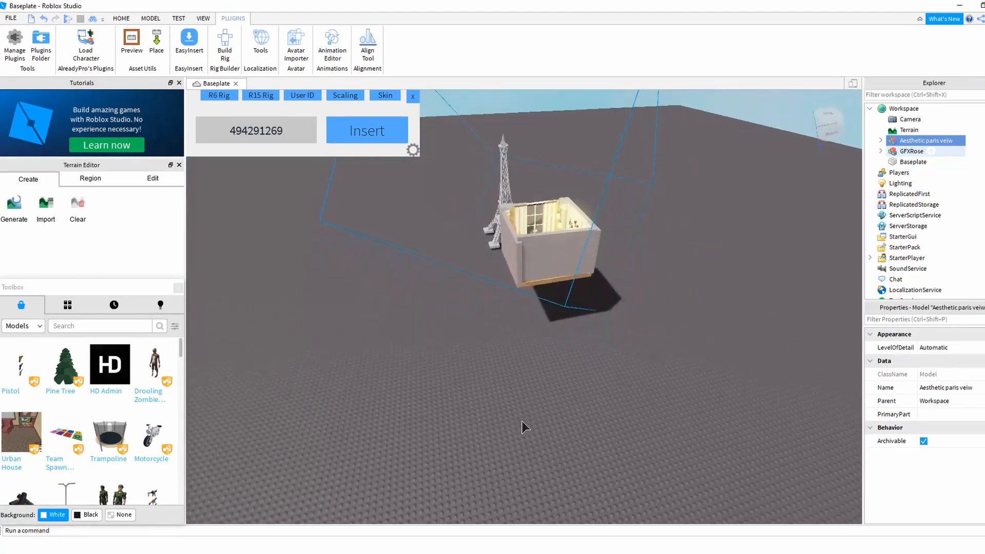
pyautogui.rightClick(928, 141)
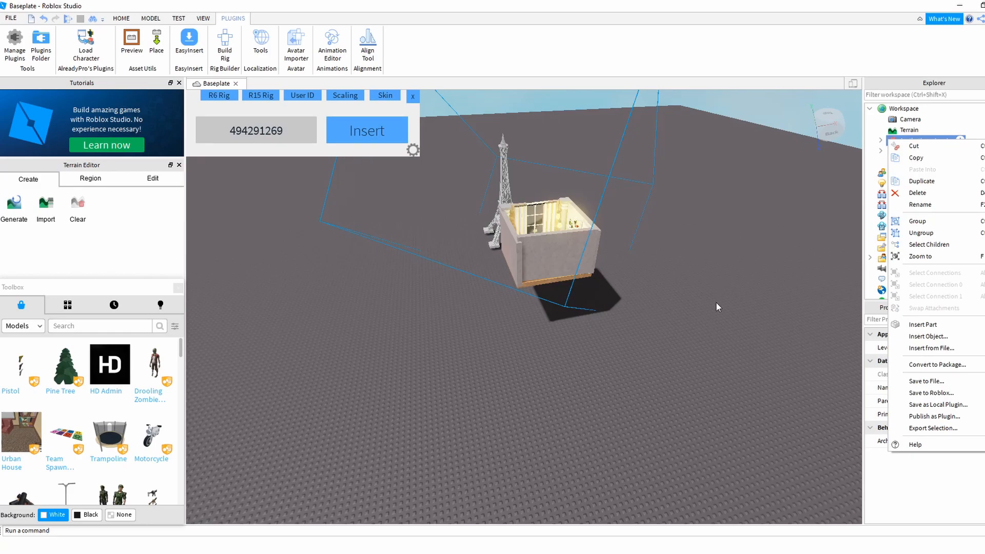
pyautogui.click(710, 320)
pyautogui.moveTo(710, 320); pyautogui.dragTo(706, 312, button='right')
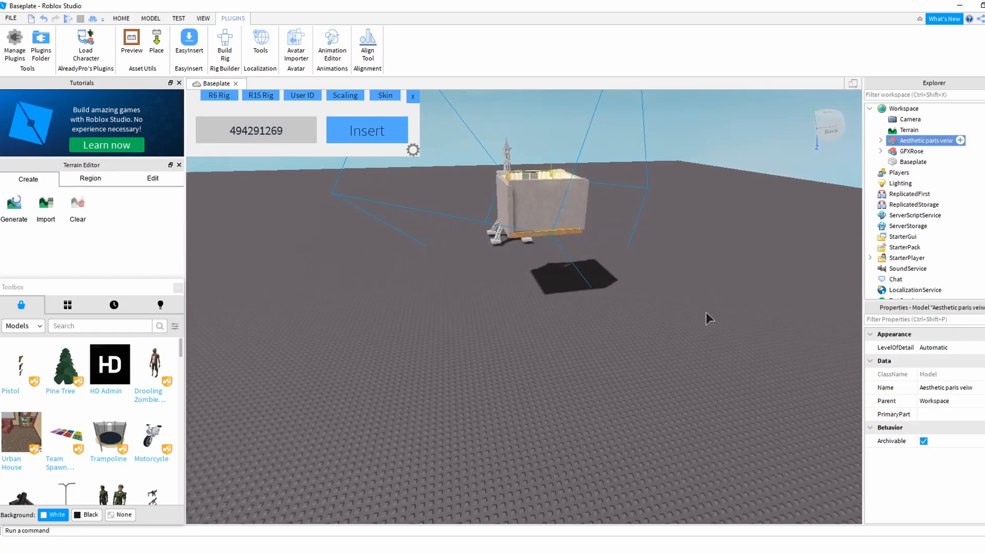
pyautogui.rightClick(927, 141)
pyautogui.click(933, 430)
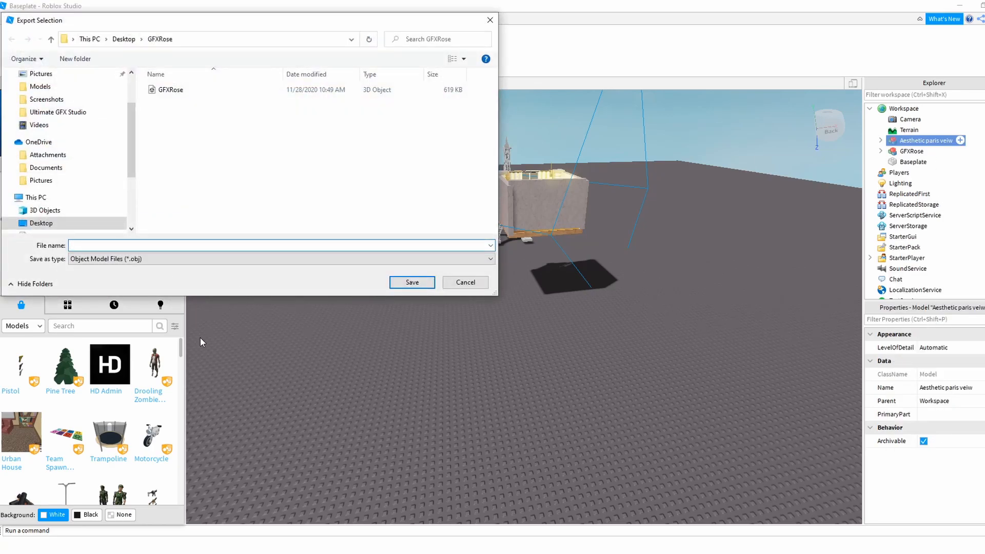
pyautogui.write('Paris')
pyautogui.click(404, 284)
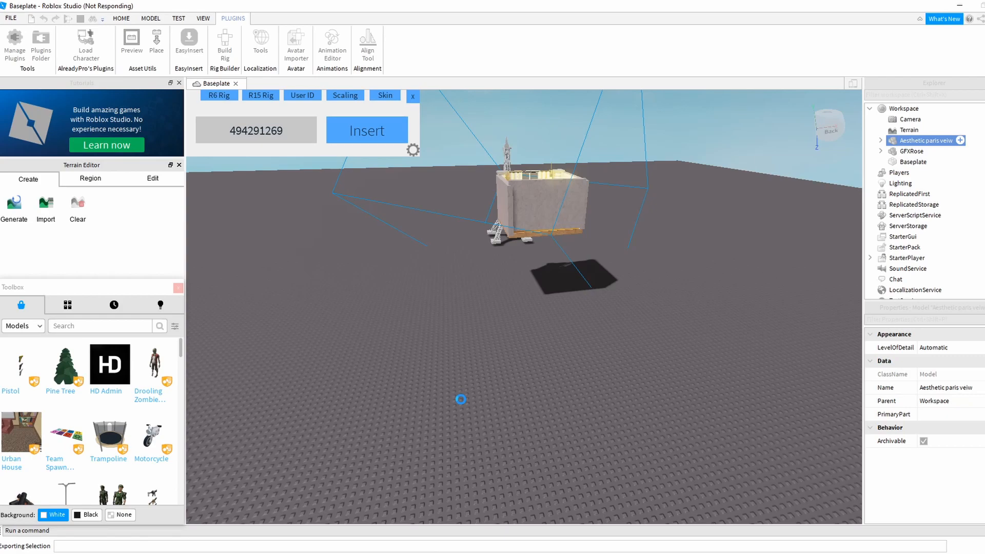
# - Switch to Blender and delete the default cube from the scene
pyautogui.click(960, 5)
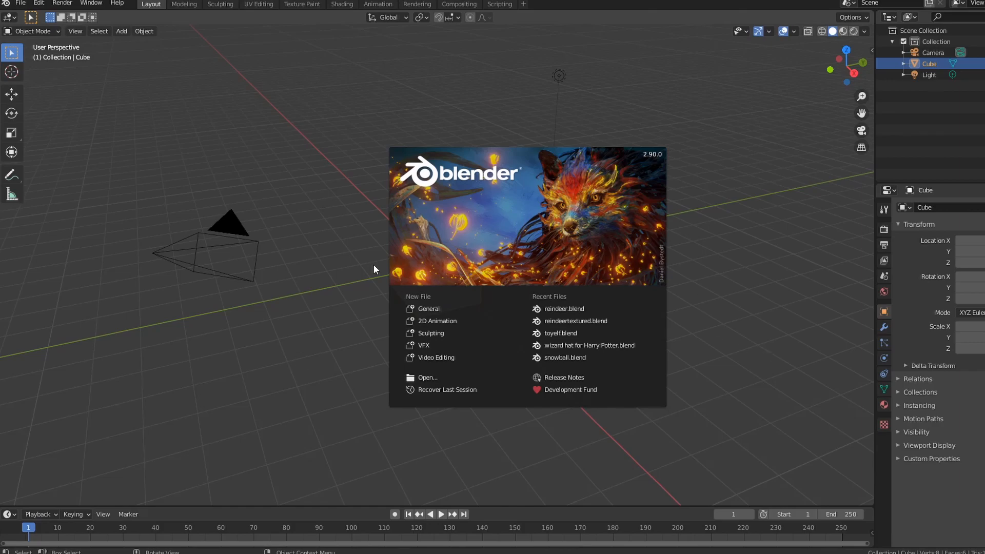
pyautogui.click(270, 368)
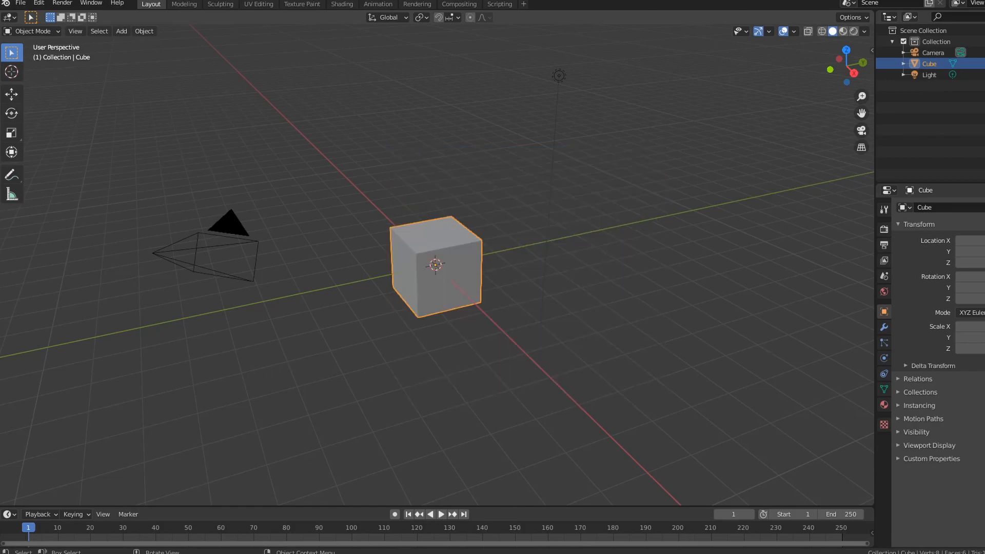
pyautogui.click(514, 408)
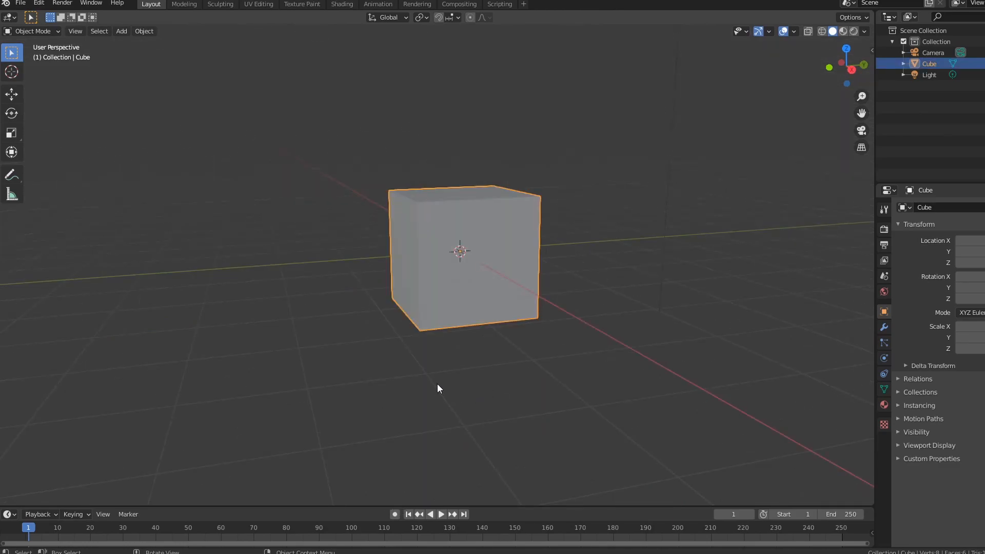
pyautogui.moveTo(437, 389)
pyautogui.mouseDown(button='middle')
pyautogui.moveTo(438, 424)
pyautogui.moveTo(354, 421)
pyautogui.moveTo(387, 325)
pyautogui.moveTo(427, 414)
pyautogui.moveTo(479, 345)
pyautogui.moveTo(465, 402)
pyautogui.moveTo(414, 389)
pyautogui.moveTo(442, 393)
pyautogui.mouseUp(button='middle')
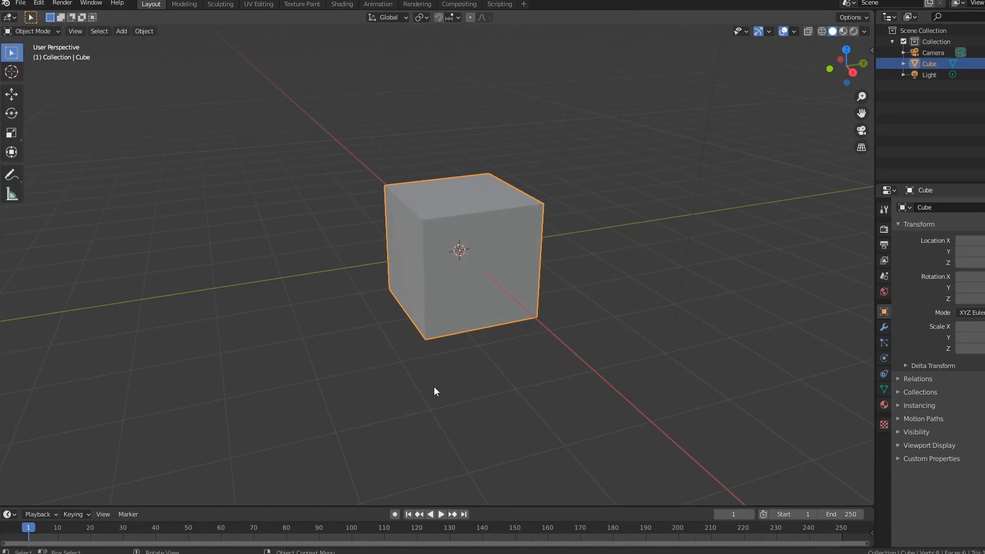
pyautogui.keyDown('shift'); pyautogui.moveTo(391, 363); pyautogui.dragTo(372, 413, button='middle'); pyautogui.keyUp('shift')
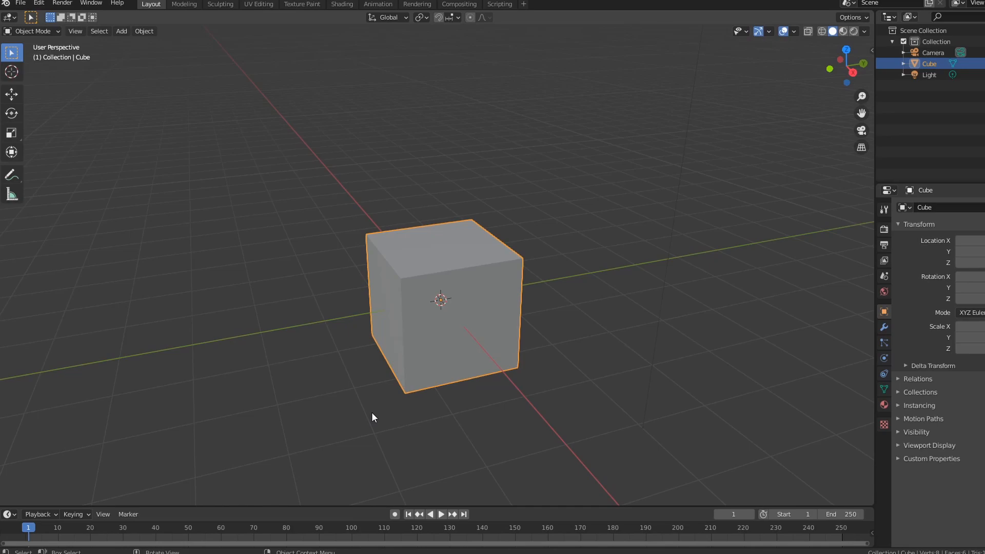
pyautogui.press('x')
pyautogui.click(396, 398)
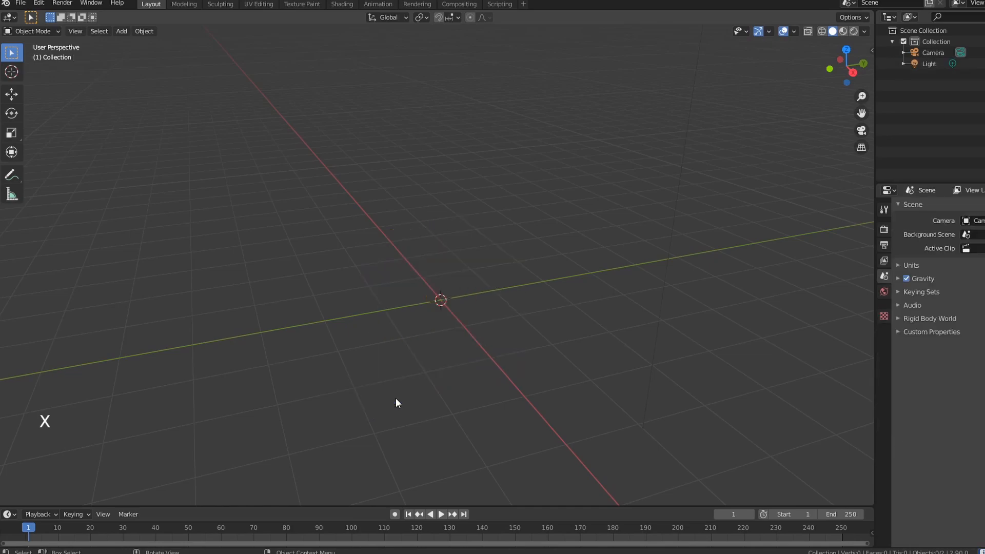
# - Import GFXRose.obj from the GFXRose folder on the Desktop with Split by Group enabled
pyautogui.click(19, 4)
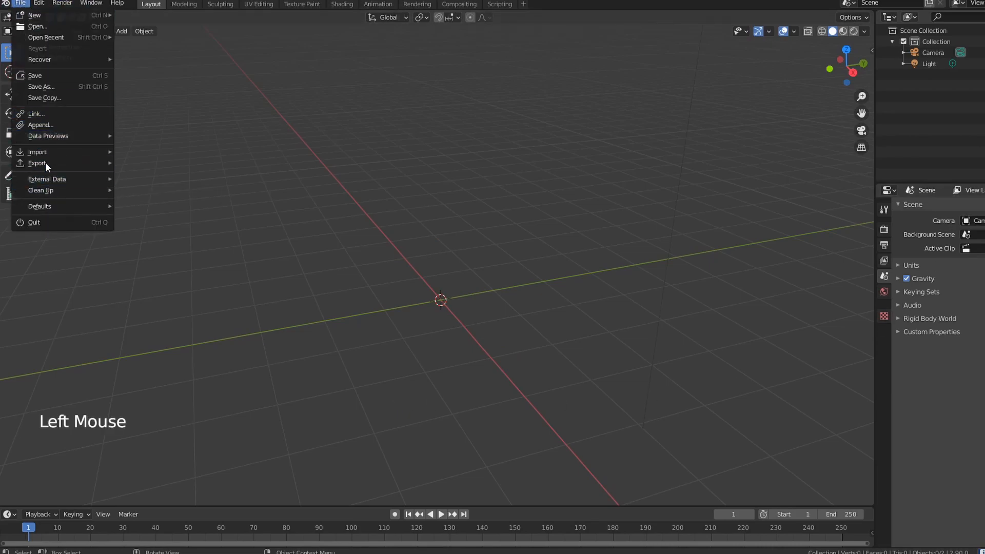
pyautogui.moveTo(46, 153)
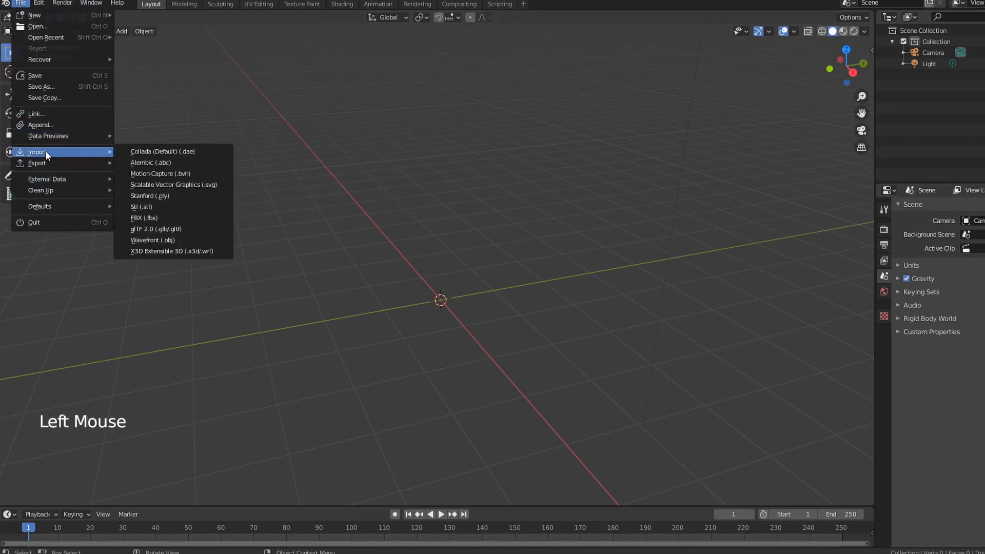
pyautogui.click(178, 240)
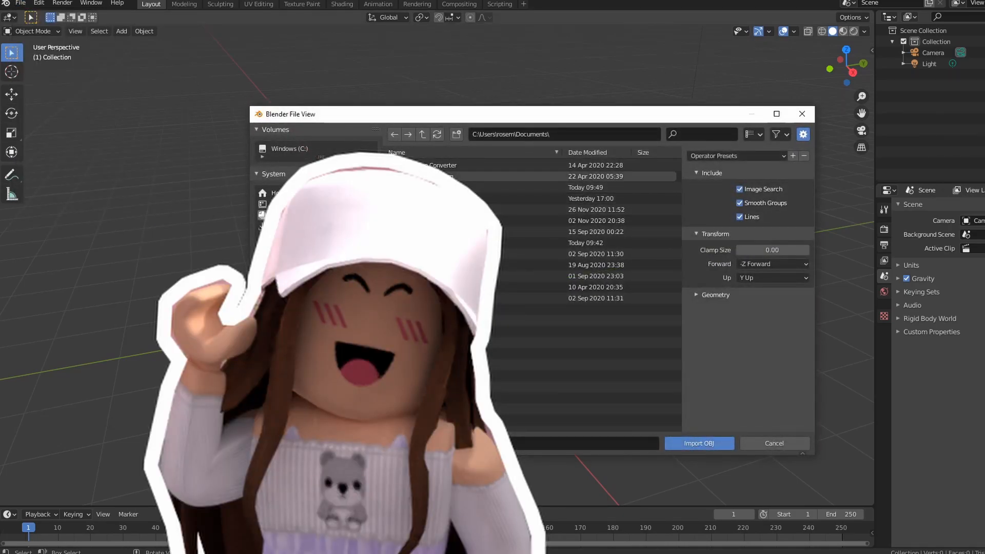
pyautogui.click(282, 204)
pyautogui.doubleClick(419, 166)
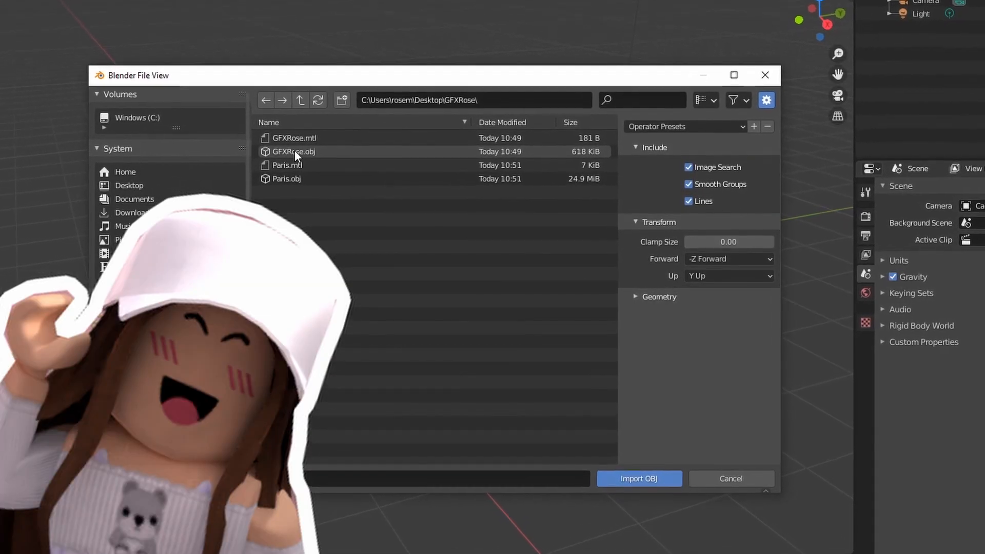
pyautogui.click(303, 155)
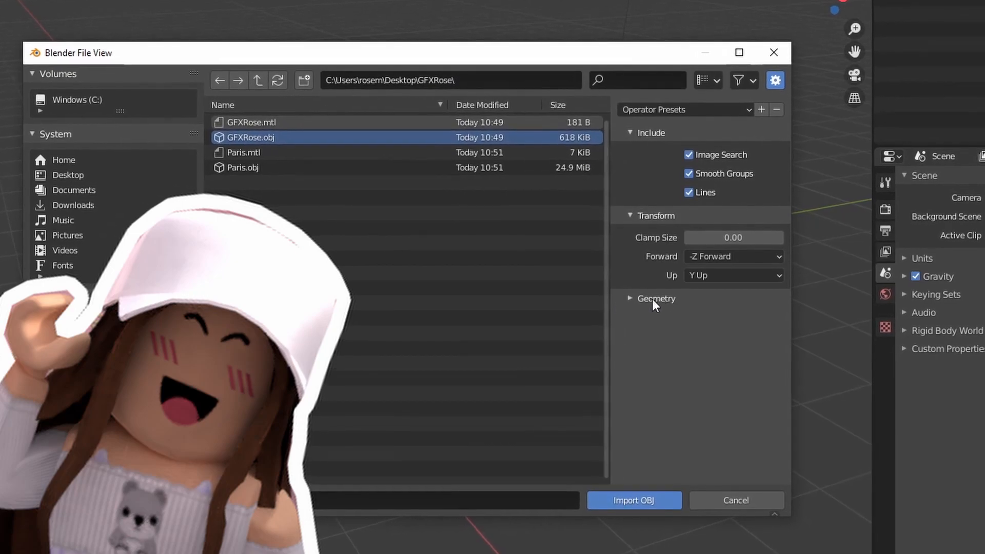
pyautogui.click(662, 298)
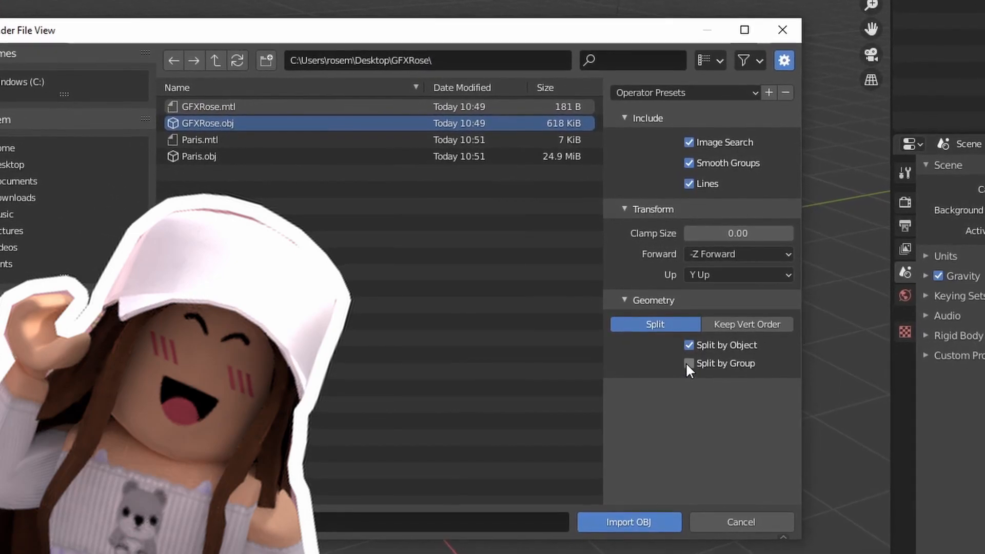
pyautogui.click(688, 361)
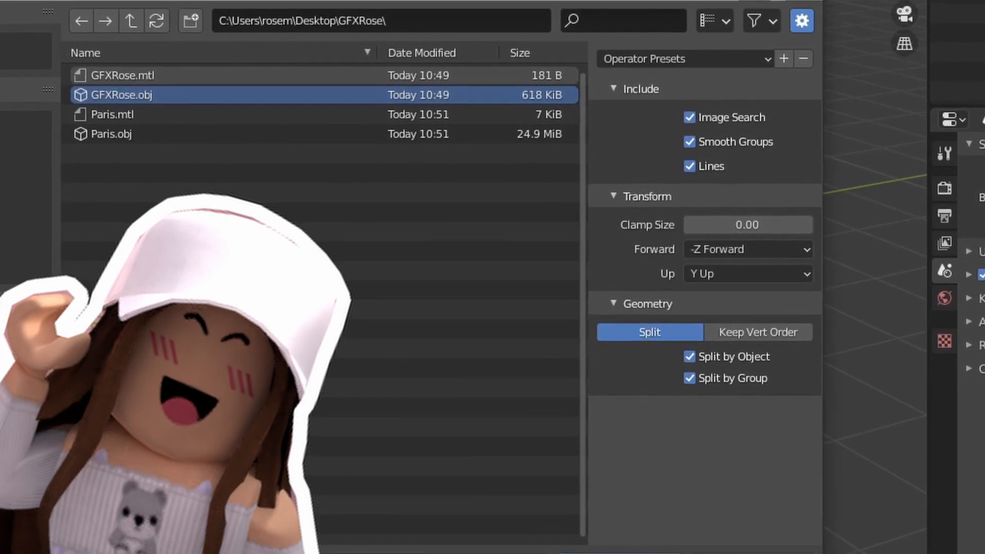
pyautogui.click(647, 552)
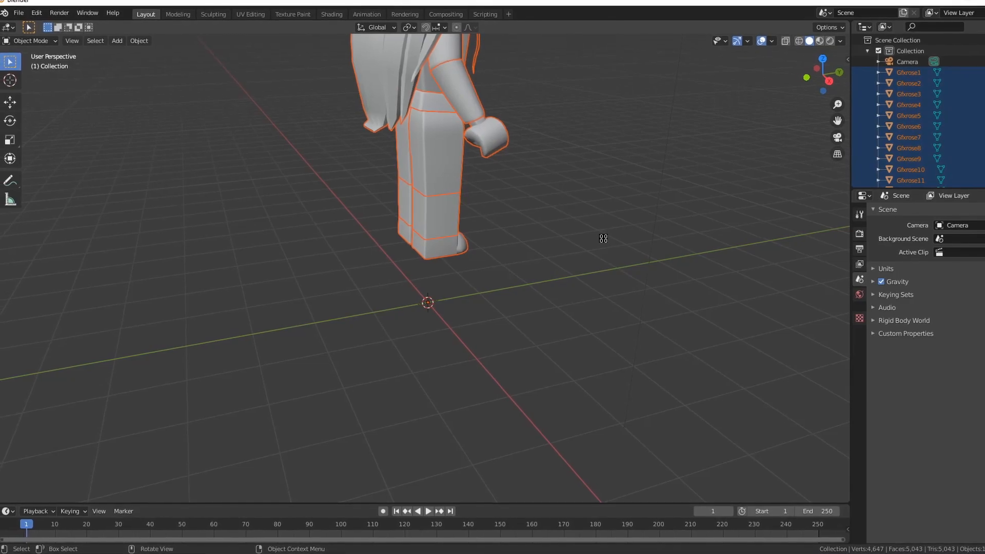
# - Bring the whole avatar into view from the front and display it in Material Preview shading
pyautogui.keyDown('shift'); pyautogui.moveTo(603, 238); pyautogui.dragTo(573, 395, button='middle'); pyautogui.keyUp('shift')
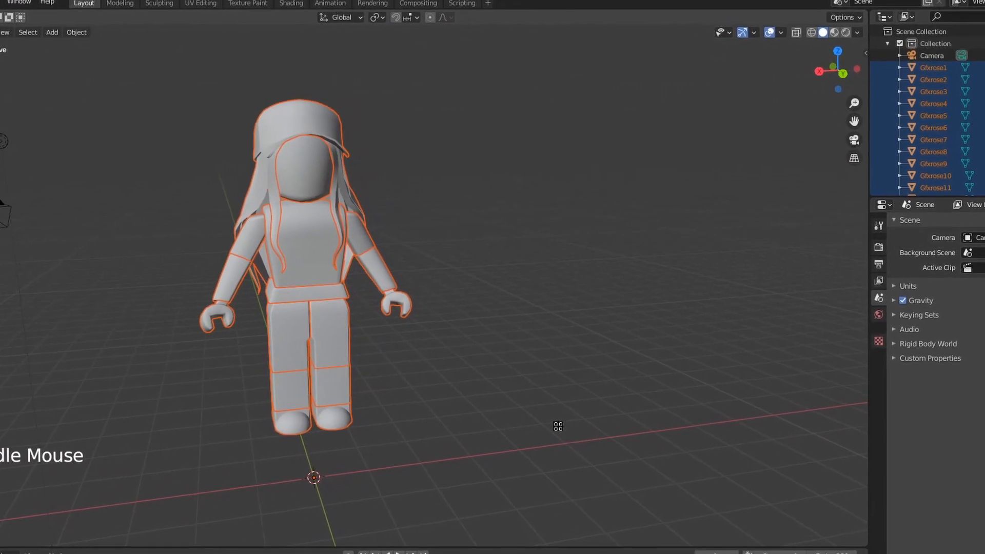
pyautogui.scroll(2, 751, 319)
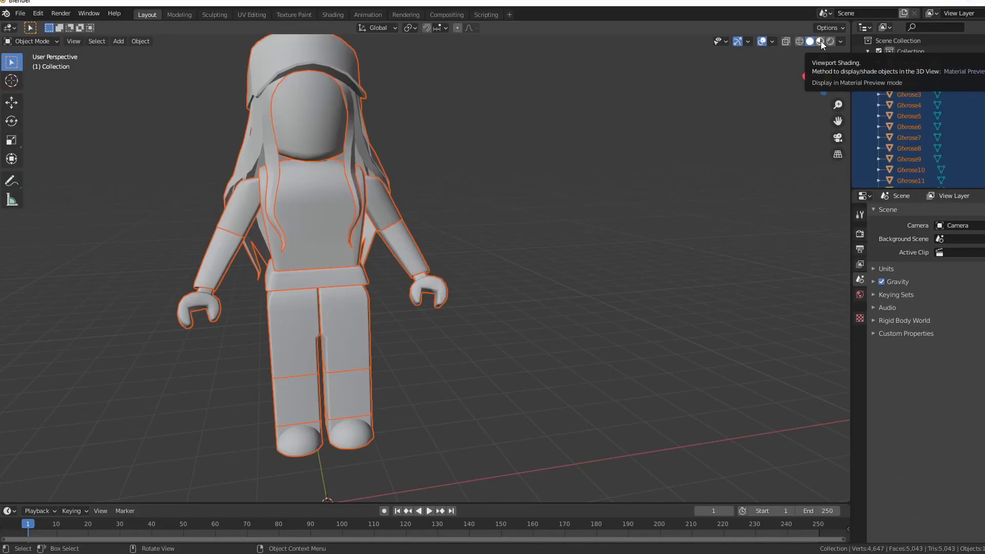
pyautogui.click(816, 63)
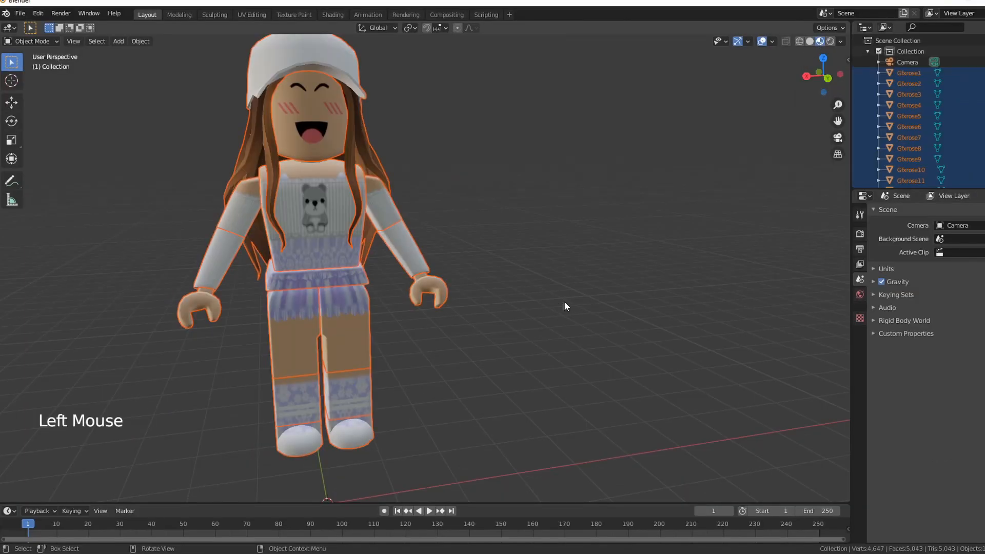
pyautogui.scroll(-2, 565, 300)
pyautogui.moveTo(565, 301)
pyautogui.mouseDown(button='middle')
pyautogui.moveTo(533, 310)
pyautogui.moveTo(555, 315)
pyautogui.mouseUp(button='middle')
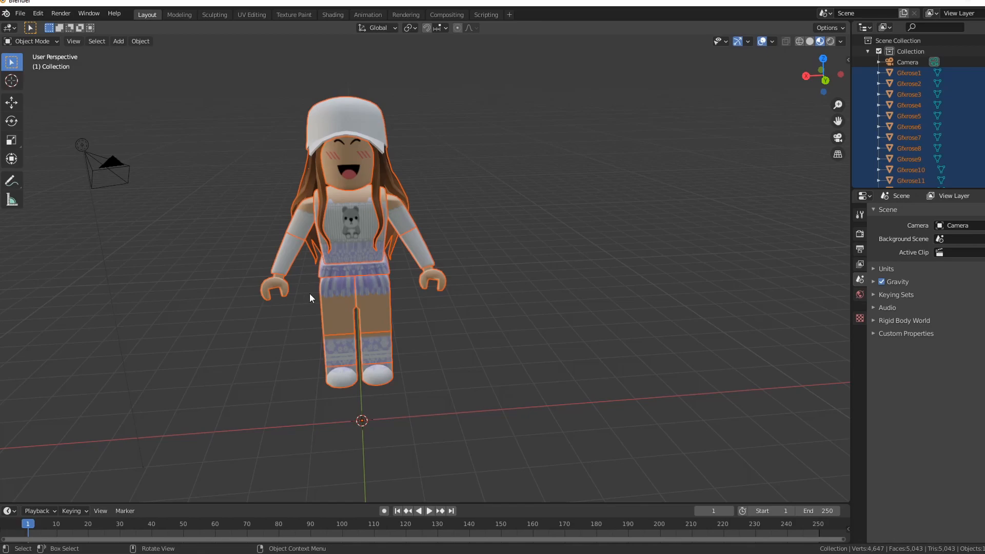
# - Select the avatar's hat, hair, head, torso, arms, legs and feet and apply Origin to Geometry to them
pyautogui.click(226, 417)
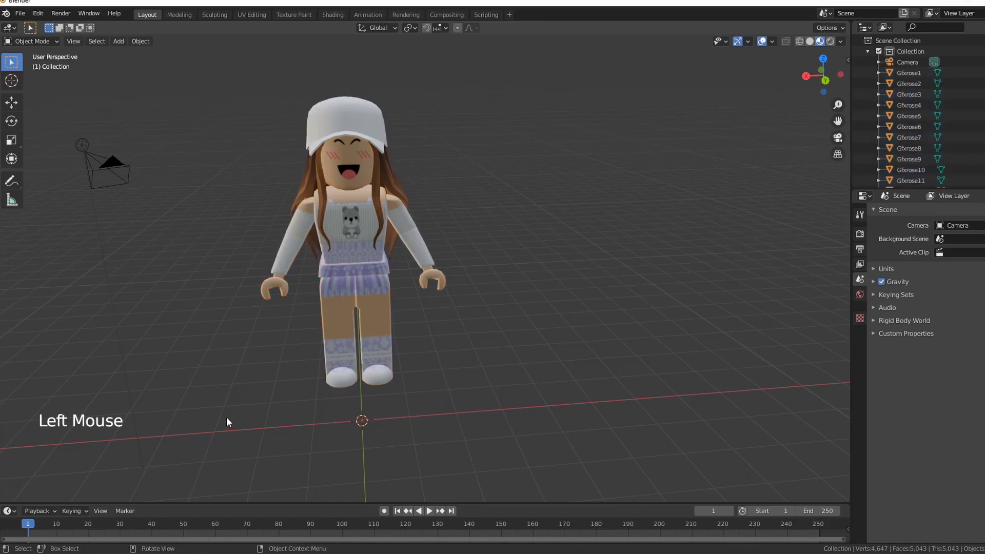
pyautogui.scroll(1, 349, 172)
pyautogui.click(334, 91)
pyautogui.keyDown('shift'); pyautogui.click(268, 218); pyautogui.keyUp('shift')
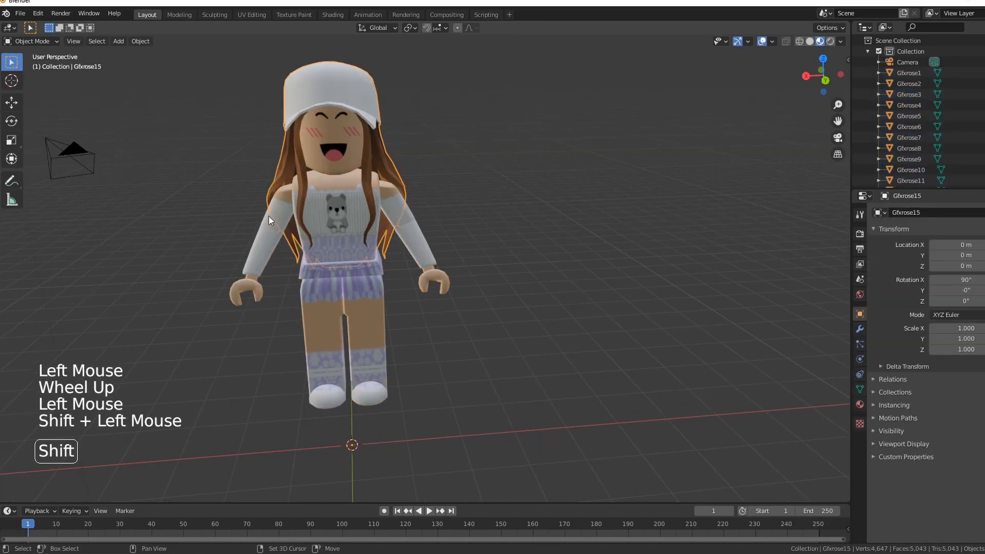
pyautogui.keyDown('shift'); pyautogui.click(261, 250); pyautogui.keyUp('shift')
pyautogui.keyDown('shift'); pyautogui.click(393, 220); pyautogui.keyUp('shift')
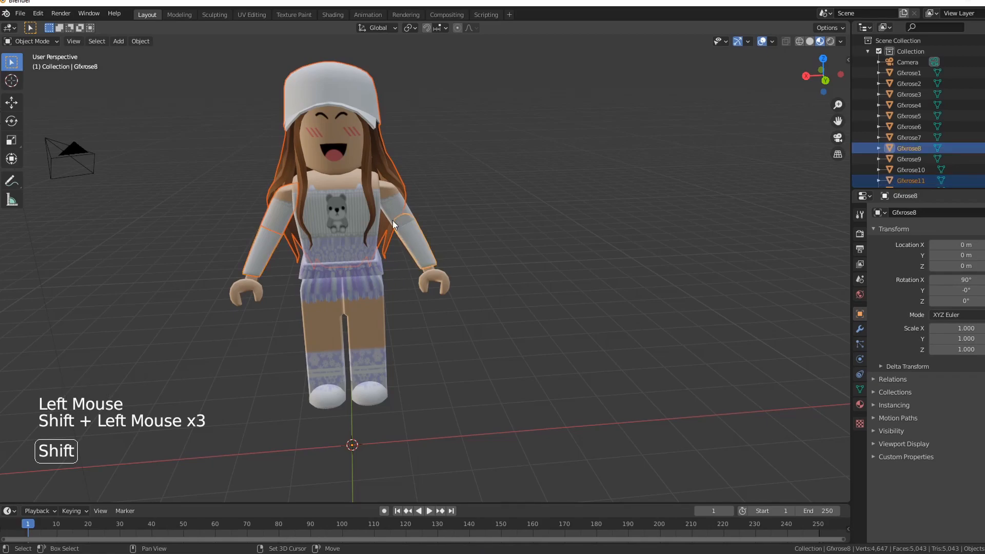
pyautogui.keyDown('shift'); pyautogui.click(386, 190); pyautogui.keyUp('shift')
pyautogui.keyDown('shift'); pyautogui.click(346, 218); pyautogui.keyUp('shift')
pyautogui.keyDown('shift'); pyautogui.click(335, 286); pyautogui.keyUp('shift')
pyautogui.keyDown('shift'); pyautogui.click(378, 340); pyautogui.keyUp('shift')
pyautogui.keyDown('shift'); pyautogui.click(371, 380); pyautogui.keyUp('shift')
pyautogui.keyDown('shift'); pyautogui.click(315, 381); pyautogui.keyUp('shift')
pyautogui.keyDown('shift'); pyautogui.click(323, 399); pyautogui.keyUp('shift')
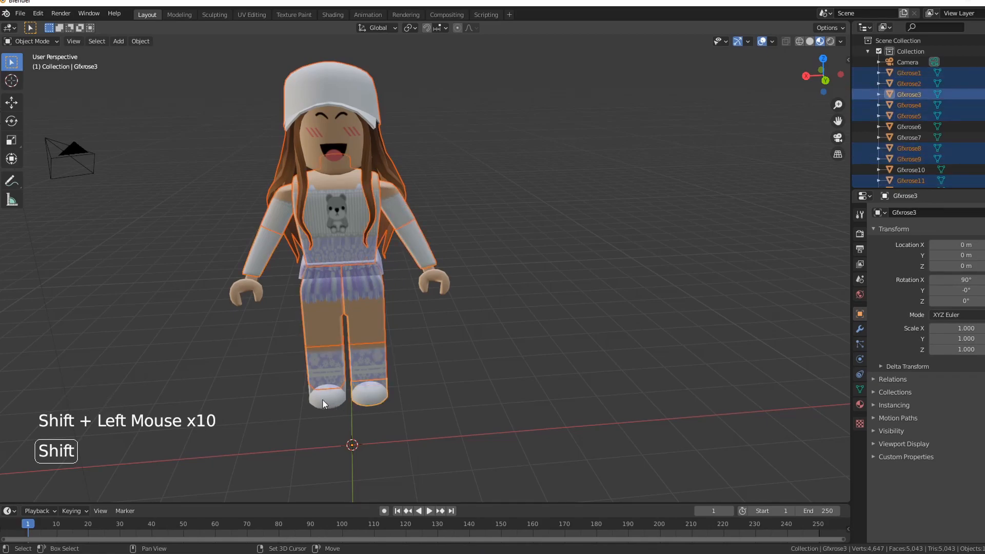
pyautogui.keyDown('shift'); pyautogui.click(319, 399); pyautogui.keyUp('shift')
pyautogui.keyDown('shift'); pyautogui.click(322, 150); pyautogui.keyUp('shift')
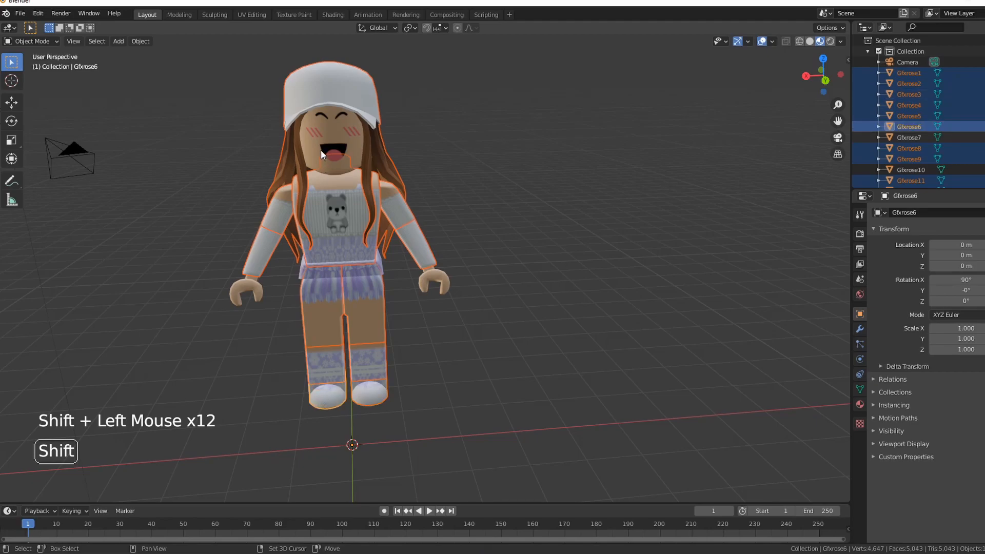
pyautogui.rightClick(485, 214)
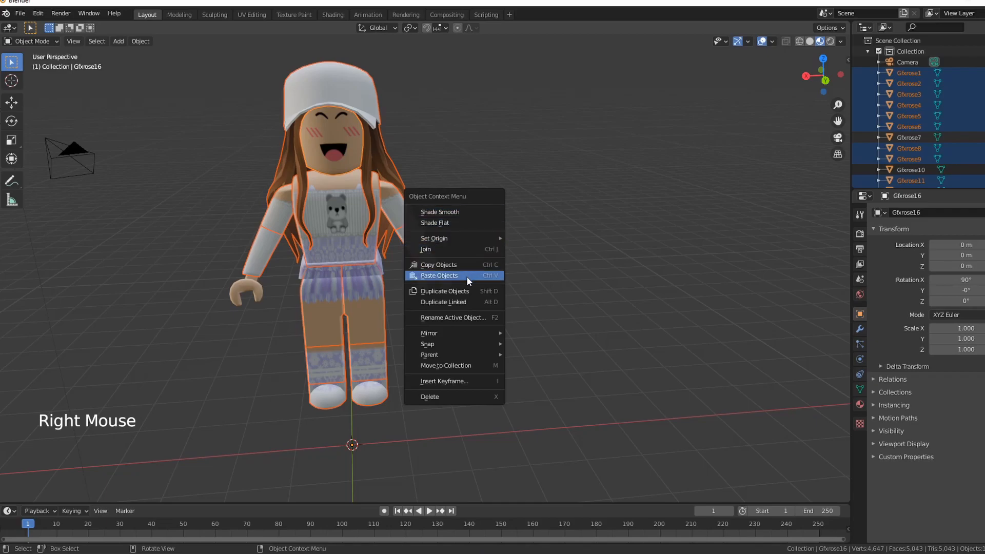
pyautogui.moveTo(461, 237)
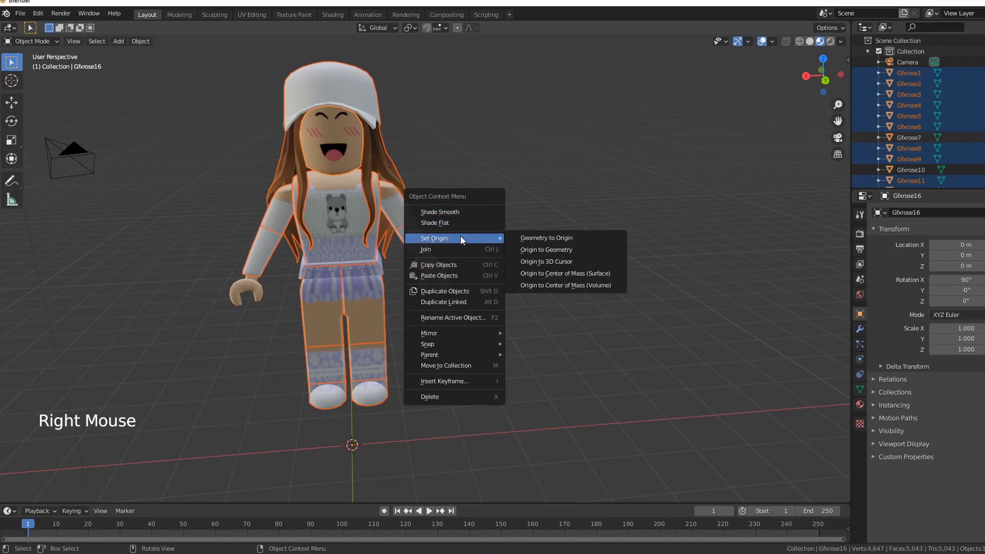
pyautogui.click(562, 250)
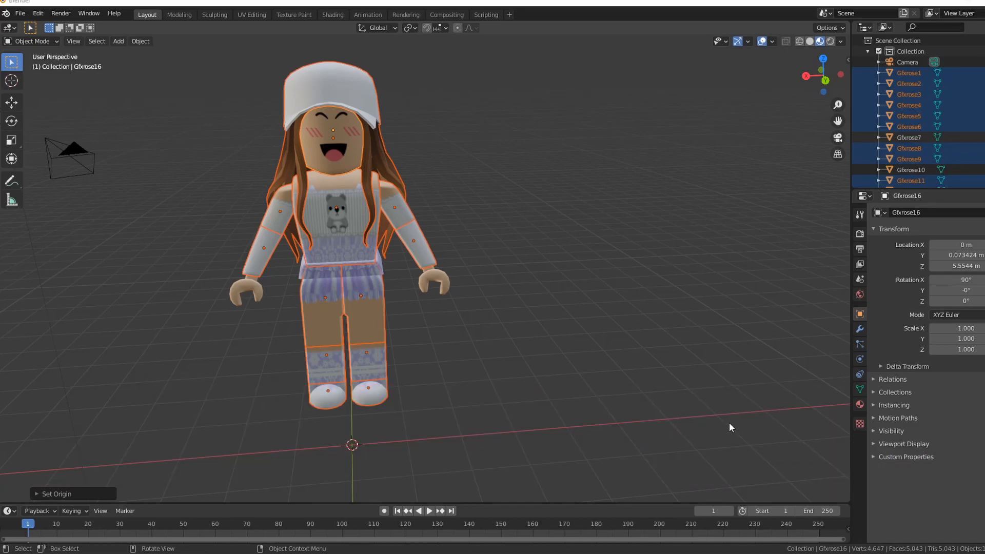
# - Import Paris.obj from the GFXRose folder into the avatar scene
pyautogui.click(20, 13)
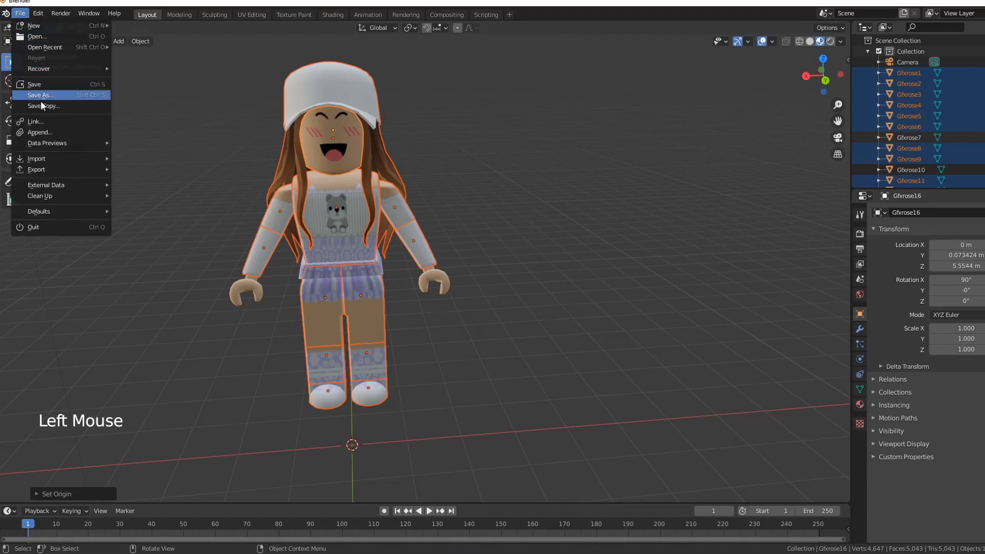
pyautogui.moveTo(76, 157)
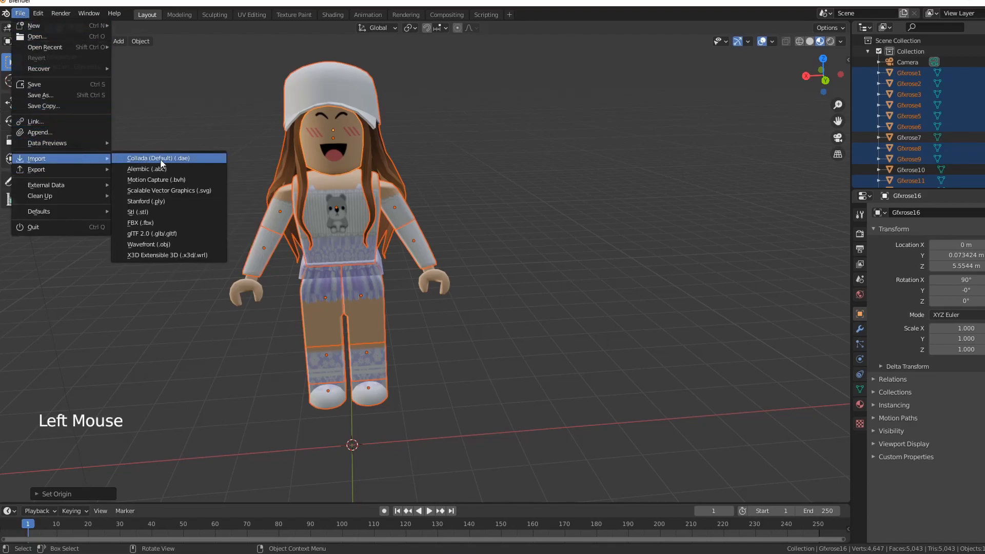
pyautogui.click(162, 239)
pyautogui.click(462, 202)
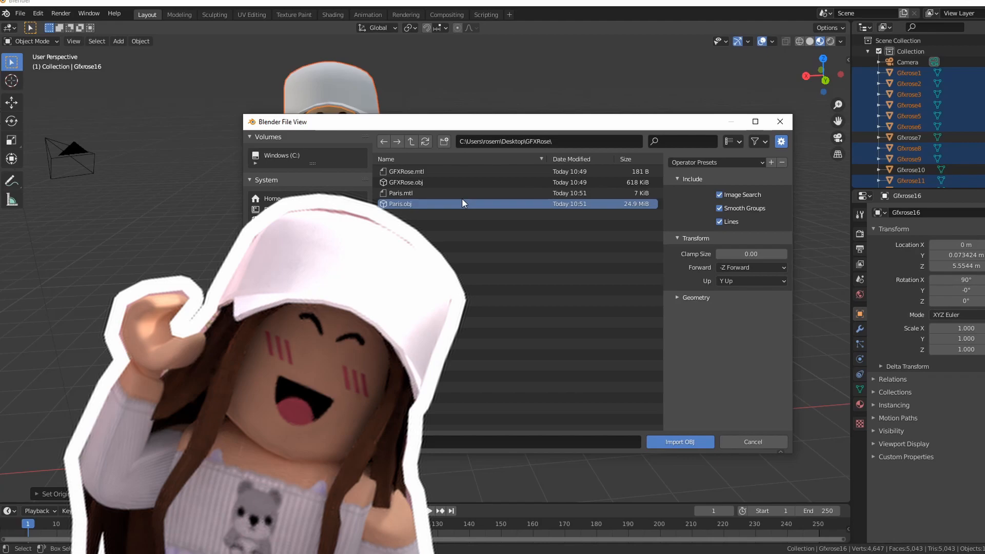
pyautogui.click(689, 442)
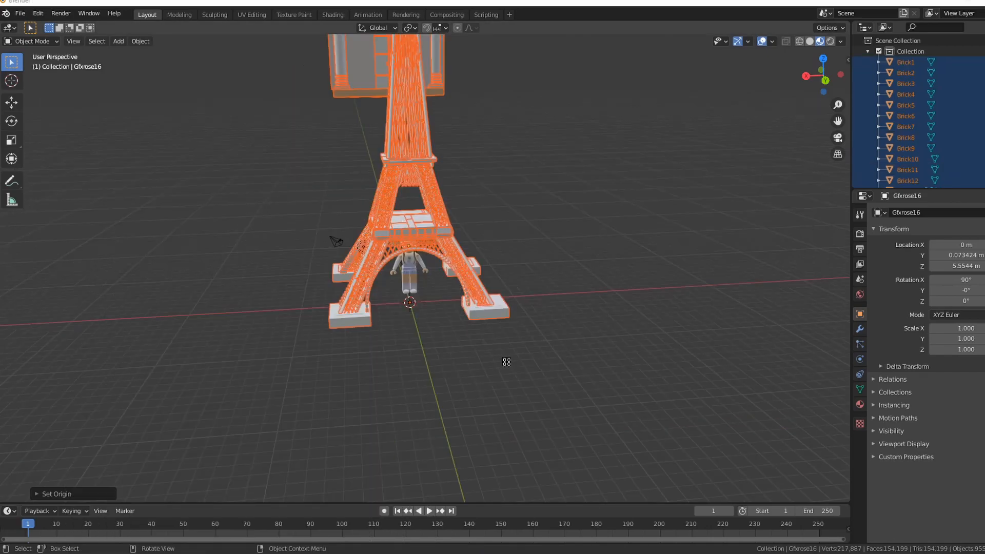
# - Apply Origin to Geometry to all the imported Eiffel Tower and room parts
pyautogui.rightClick(285, 226)
pyautogui.moveTo(285, 226)
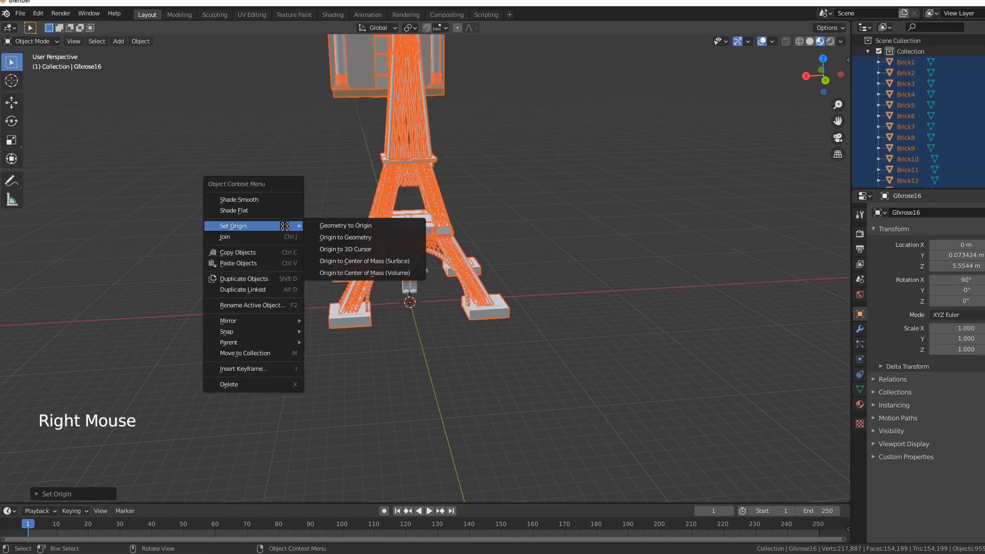
pyautogui.click(368, 238)
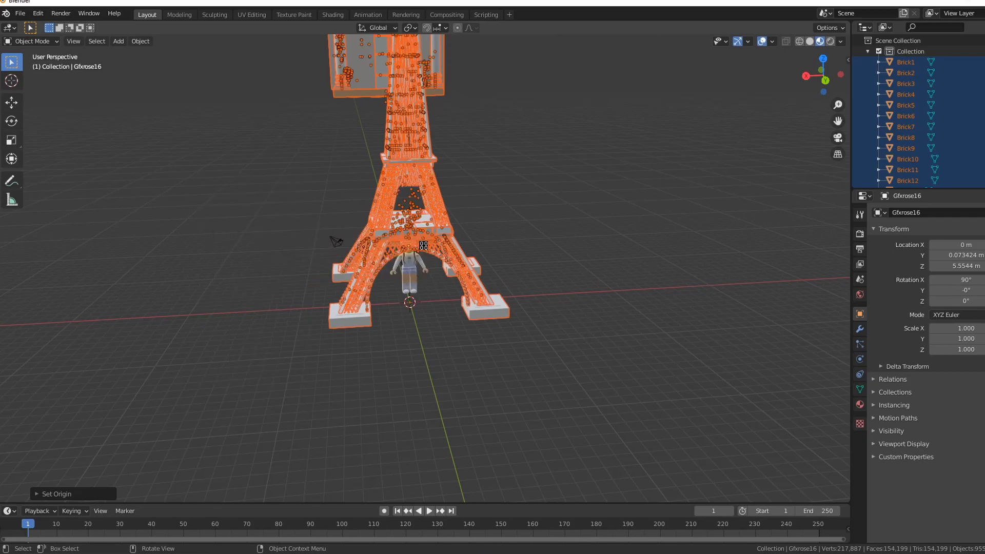
# - Show the Move gizmo and move the Paris model so that its room surrounds the avatar
pyautogui.scroll(-2, 534, 263)
pyautogui.moveTo(536, 272); pyautogui.dragTo(441, 280, button='middle')
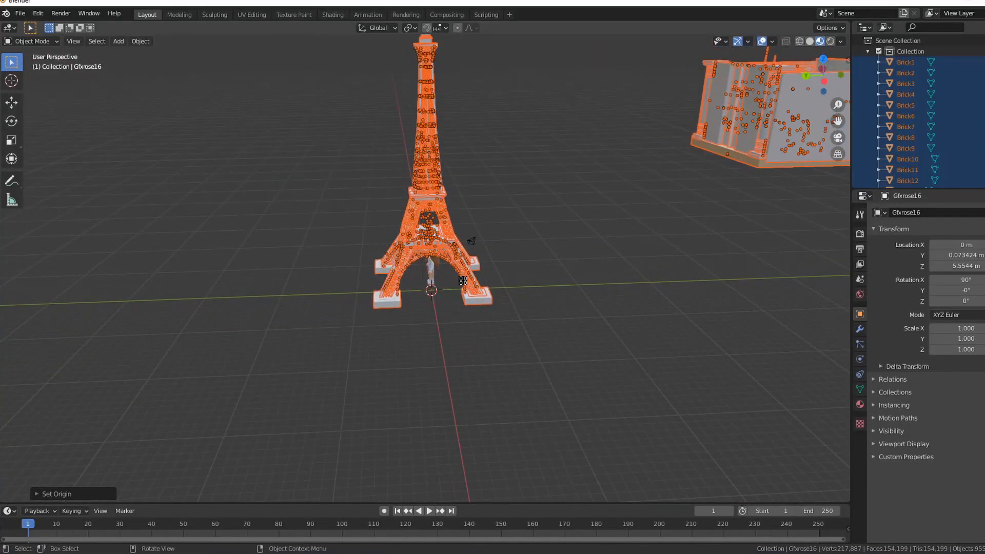
pyautogui.scroll(2, 621, 163)
pyautogui.scroll(-3, 621, 163)
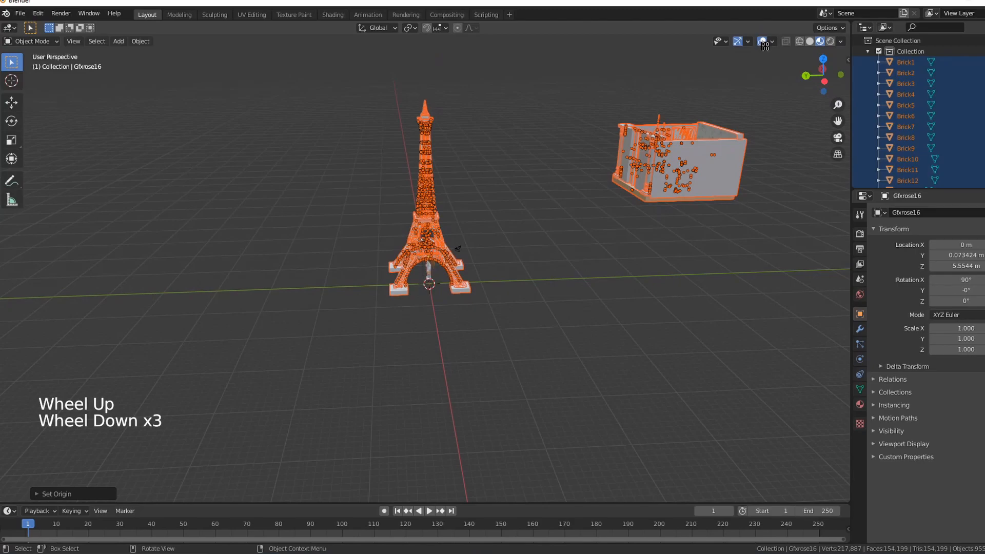
pyautogui.click(748, 42)
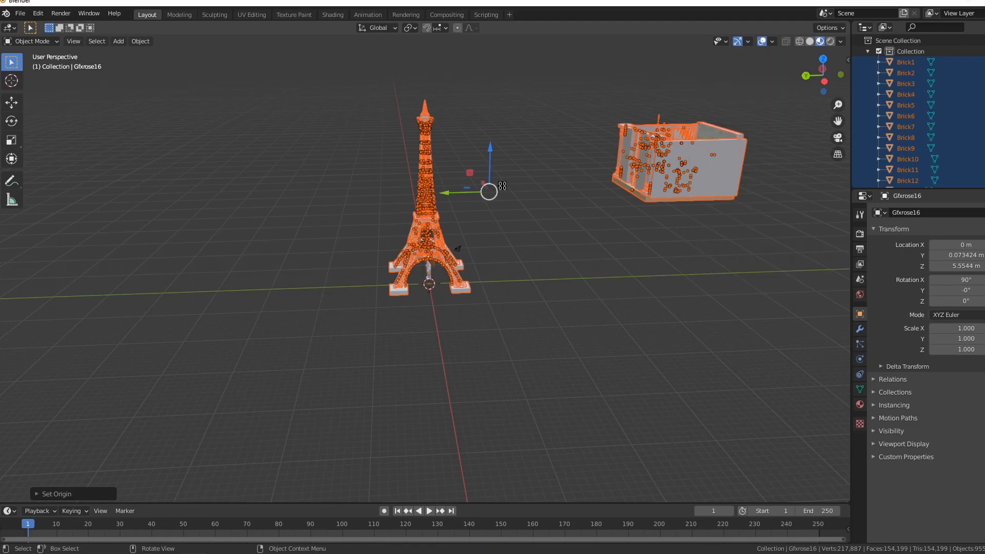
pyautogui.moveTo(446, 193); pyautogui.dragTo(245, 179)
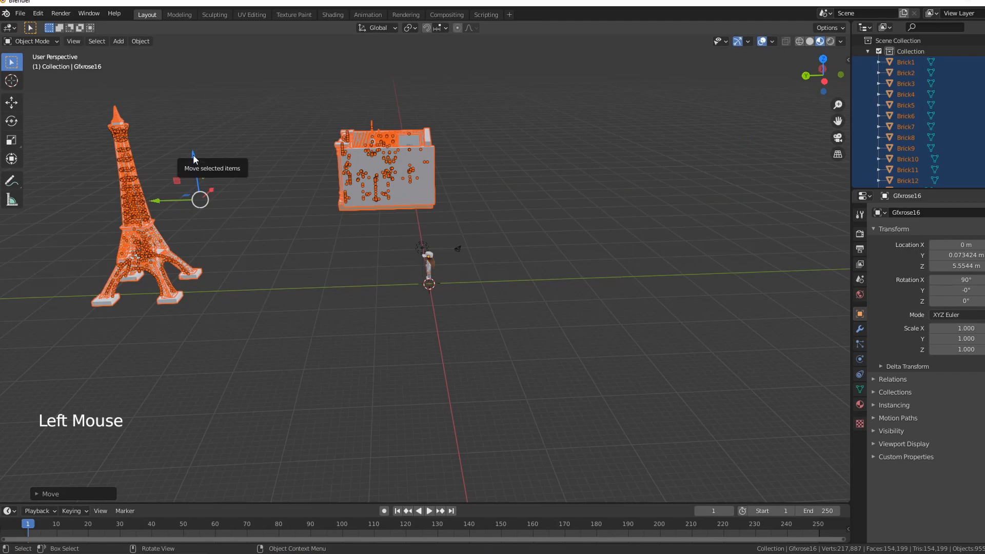
pyautogui.moveTo(194, 159); pyautogui.dragTo(282, 273)
pyautogui.moveTo(171, 303); pyautogui.dragTo(212, 300)
# - Inspect the avatar's placement inside the room from up close and from above, and deselect the Paris model
pyautogui.scroll(-2, 590, 305)
pyautogui.moveTo(598, 306); pyautogui.dragTo(502, 349, button='middle')
pyautogui.scroll(6, 504, 345)
pyautogui.scroll(4, 448, 262)
pyautogui.scroll(6, 451, 265)
pyautogui.scroll(-1, 454, 265)
pyautogui.scroll(3, 582, 316)
pyautogui.scroll(-12, 582, 316)
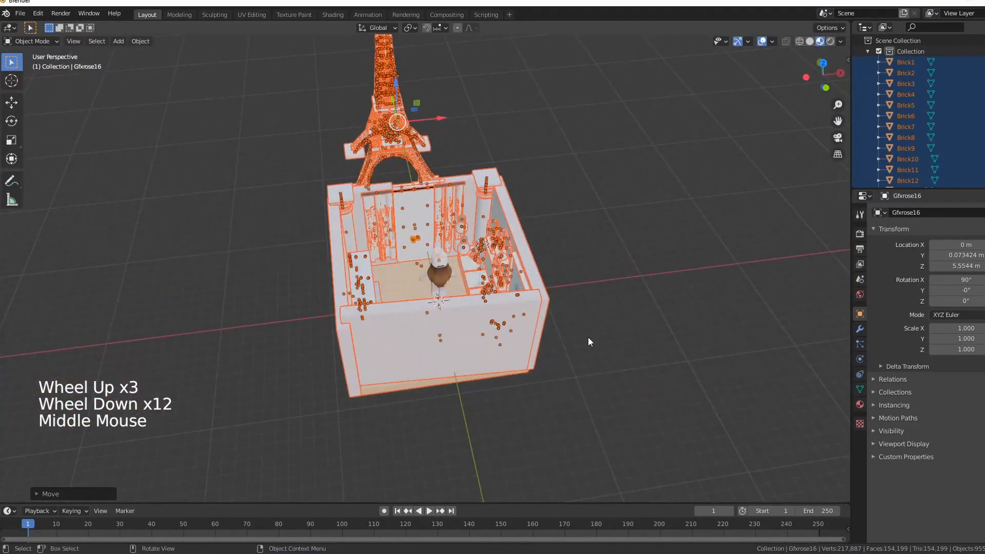
pyautogui.click(617, 354)
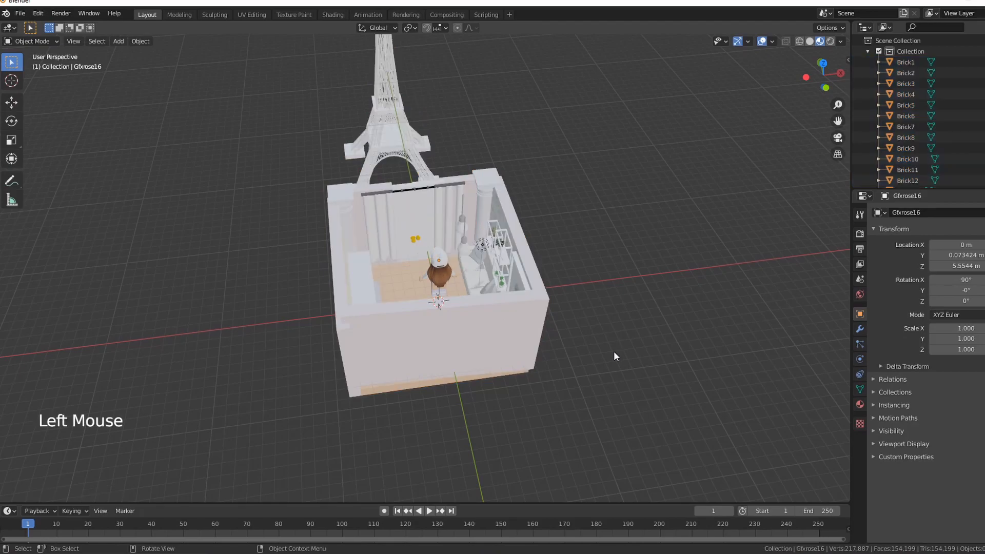
# - Examine the room's walls, window side and interior around the avatar, selecting the piece above the window wall
pyautogui.moveTo(614, 351); pyautogui.dragTo(431, 381, button='middle')
pyautogui.scroll(3, 483, 378)
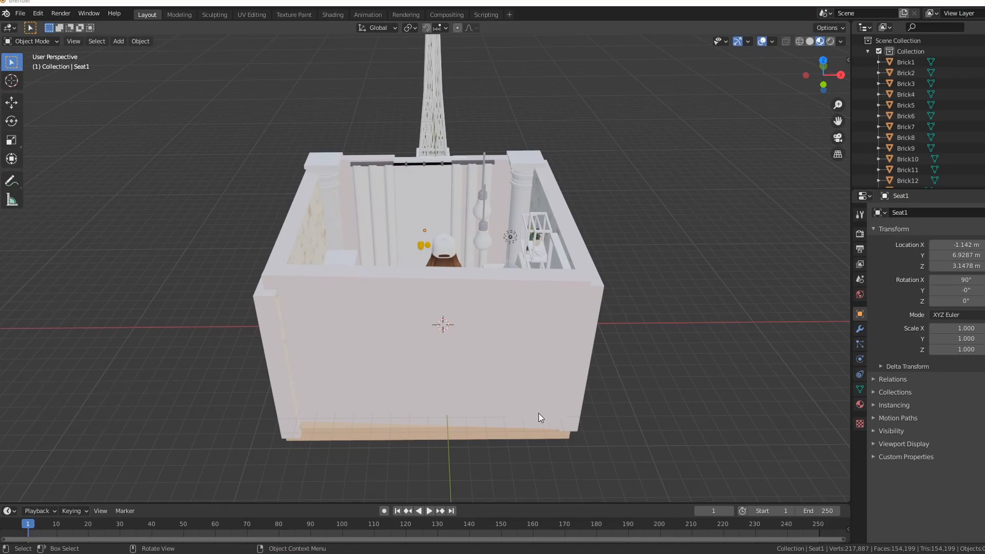
pyautogui.moveTo(546, 414); pyautogui.dragTo(315, 417, button='middle')
pyautogui.scroll(11, 549, 426)
pyautogui.scroll(-8, 563, 395)
pyautogui.scroll(-7, 563, 396)
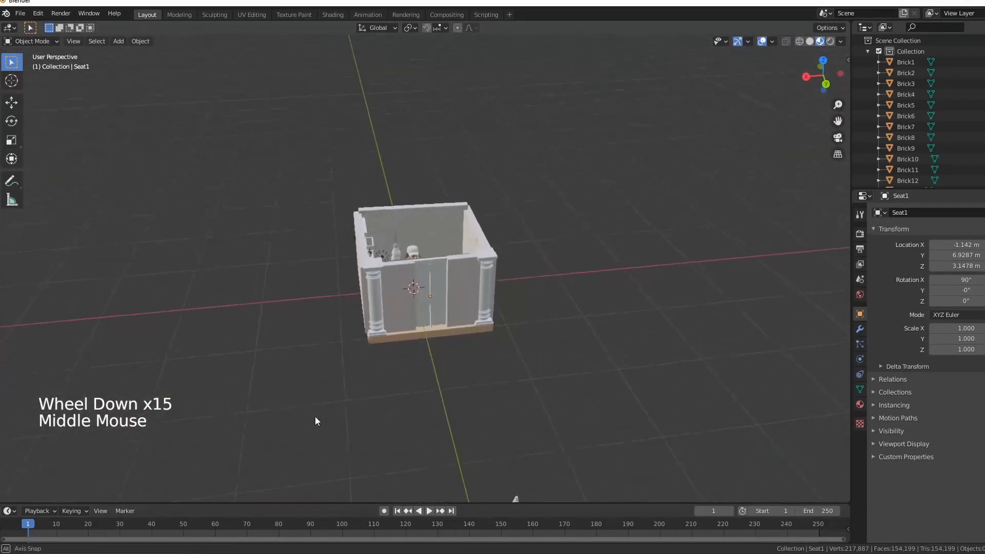
pyautogui.scroll(3, 315, 408)
pyautogui.click(416, 245)
pyautogui.moveTo(453, 311); pyautogui.dragTo(693, 380, button='middle')
pyautogui.scroll(2, 485, 405)
pyautogui.scroll(-1, 347, 417)
pyautogui.moveTo(347, 417); pyautogui.dragTo(498, 356, button='middle')
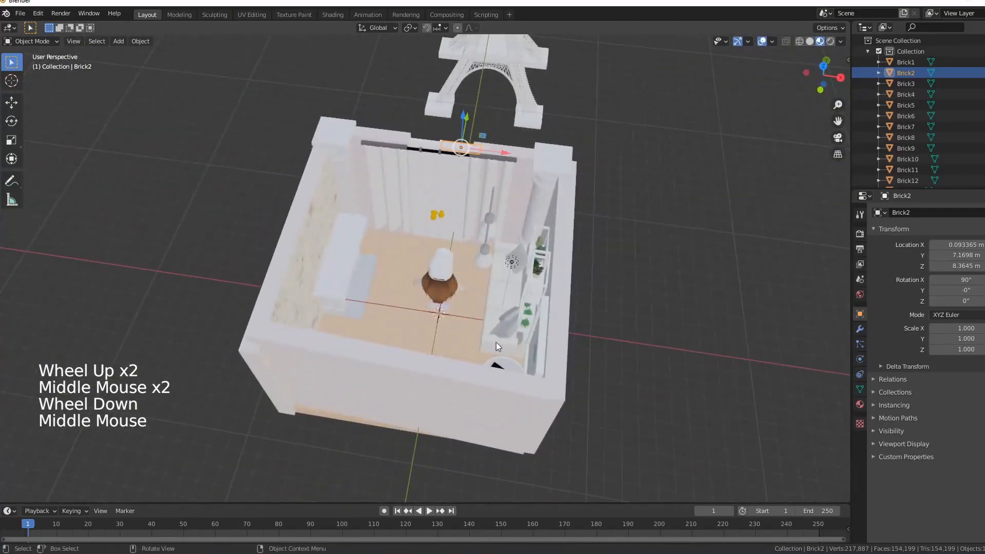
# - Move the plain white panel covering the window sideways along X, out of the room, so the Eiffel Tower is in view
pyautogui.click(445, 179)
pyautogui.scroll(-1, 606, 321)
pyautogui.moveTo(606, 322); pyautogui.dragTo(411, 328, button='middle')
pyautogui.moveTo(410, 327); pyautogui.dragTo(155, 323)
pyautogui.moveTo(155, 322); pyautogui.dragTo(506, 334, button='middle')
pyautogui.scroll(5, 503, 350)
pyautogui.scroll(6, 492, 331)
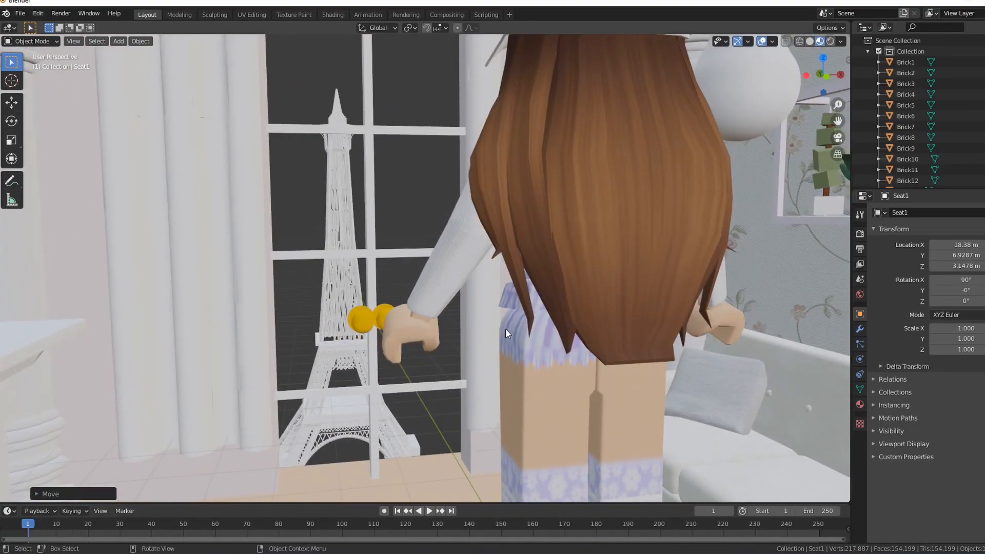
# - Select the avatar's hands, arms, legs and feet together for moving
pyautogui.scroll(-6, 693, 288)
pyautogui.moveTo(692, 288); pyautogui.dragTo(759, 361, button='middle')
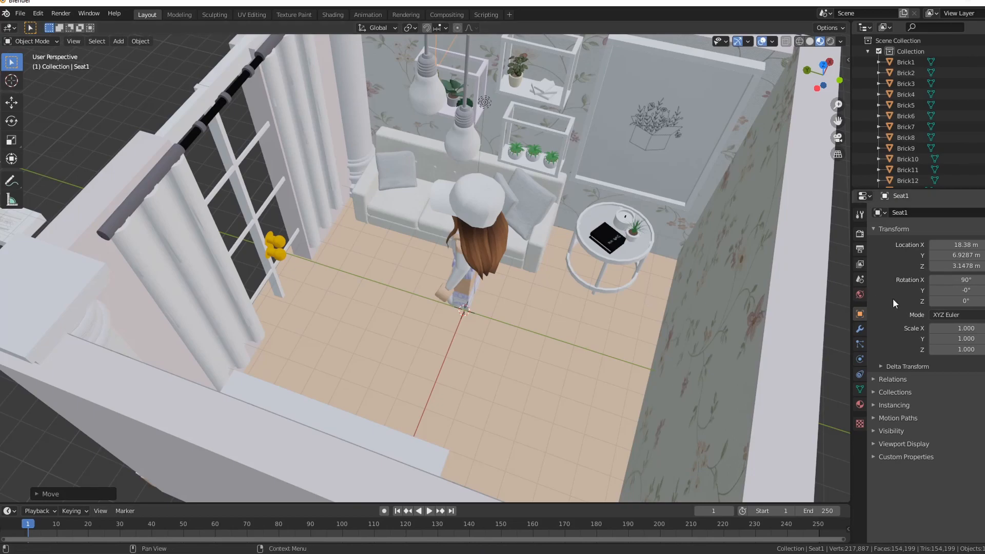
pyautogui.click(485, 368)
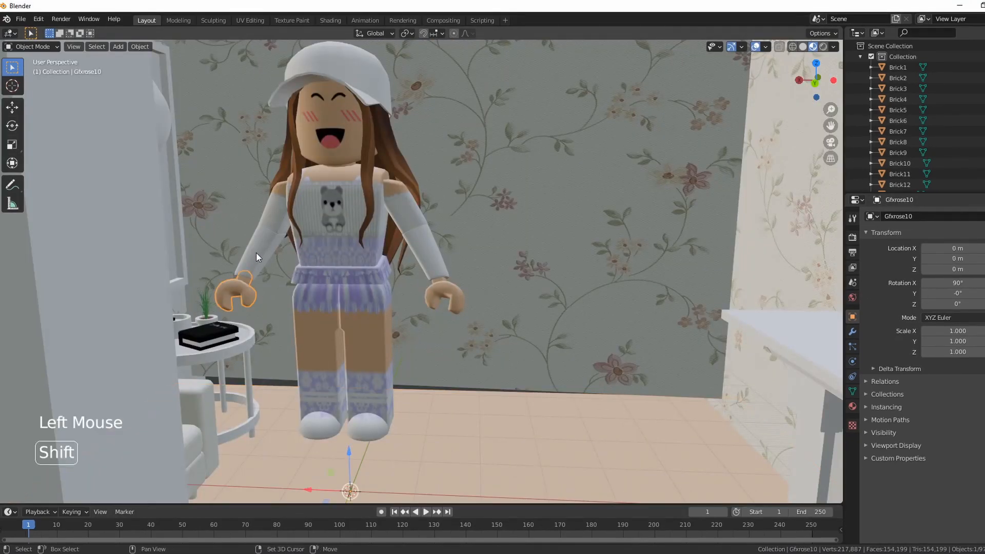
pyautogui.keyDown('shift'); pyautogui.click(266, 271); pyautogui.keyUp('shift')
pyautogui.keyDown('shift'); pyautogui.click(449, 293); pyautogui.keyUp('shift')
pyautogui.keyDown('shift'); pyautogui.click(367, 328); pyautogui.keyUp('shift')
pyautogui.keyDown('shift'); pyautogui.click(319, 331); pyautogui.keyUp('shift')
pyautogui.keyDown('shift'); pyautogui.click(367, 390); pyautogui.keyUp('shift')
pyautogui.keyDown('shift'); pyautogui.click(319, 403); pyautogui.keyUp('shift')
pyautogui.keyDown('shift'); pyautogui.click(319, 422); pyautogui.keyUp('shift')
pyautogui.keyDown('shift'); pyautogui.click(367, 425); pyautogui.keyUp('shift')
# - Lower the avatar along Z onto the room's floor, adding the missing torso piece to the selection
pyautogui.moveTo(340, 264); pyautogui.dragTo(343, 357)
pyautogui.keyDown('shift'); pyautogui.click(344, 280); pyautogui.keyUp('shift')
pyautogui.scroll(-2, 385, 277)
pyautogui.moveTo(390, 267); pyautogui.dragTo(362, 297, button='middle')
pyautogui.moveTo(362, 298); pyautogui.dragTo(365, 370)
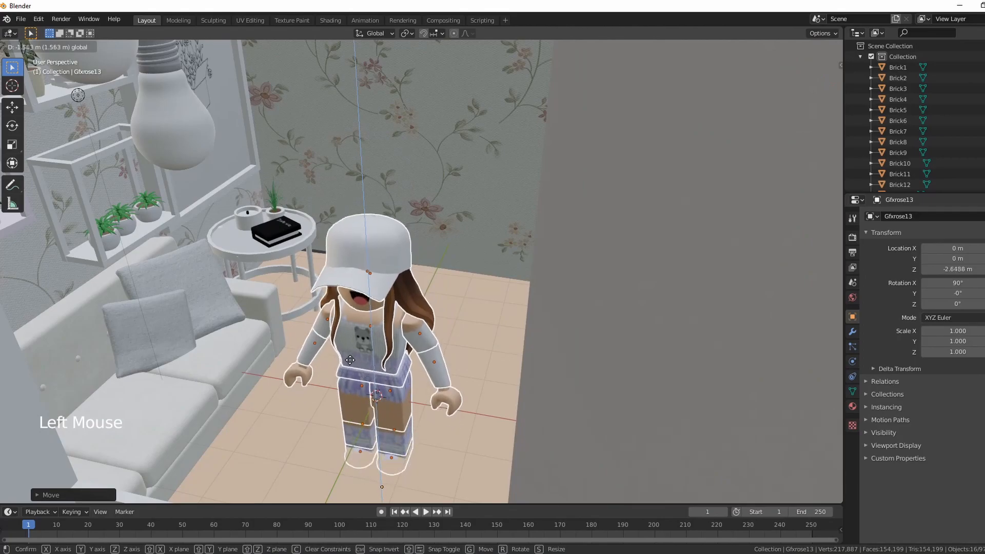
# - Rotate the whole avatar 180° about the Z axis so it faces into the room
pyautogui.press('r')
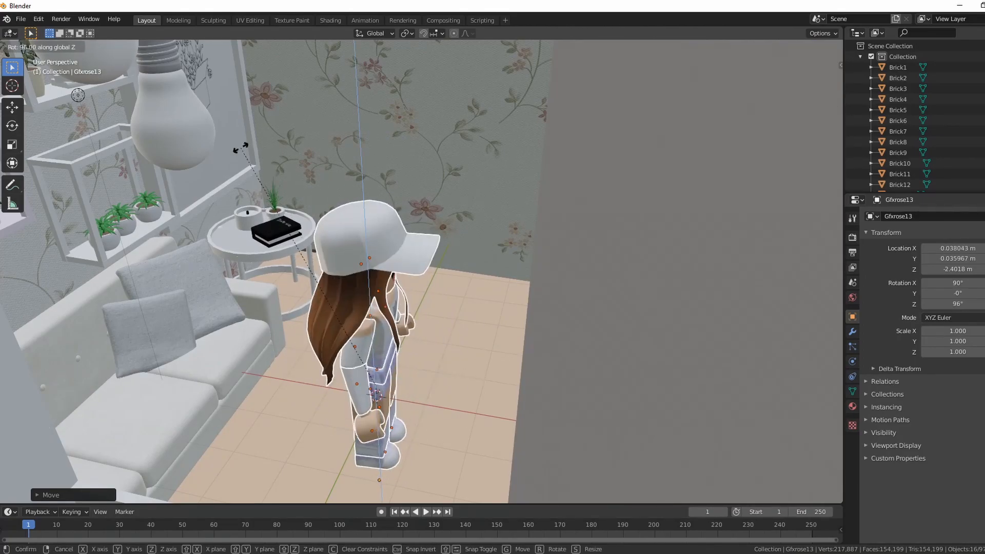
pyautogui.click(354, 220)
pyautogui.moveTo(354, 221); pyautogui.dragTo(287, 287, button='middle')
pyautogui.moveTo(338, 302); pyautogui.dragTo(273, 352, button='middle')
pyautogui.click(51, 495)
pyautogui.click(134, 457)
pyautogui.write('180')
pyautogui.press('Return')
# - Fine-tune the avatar's facing direction with a freehand rotation
pyautogui.scroll(-3, 565, 411)
pyautogui.moveTo(565, 436); pyautogui.dragTo(602, 401, button='middle')
pyautogui.scroll(3, 577, 361)
pyautogui.press('r')
pyautogui.click(598, 470)
# - Select the avatar's arm and hand pieces to pose and show the Rotate gizmo
pyautogui.scroll(-3, 599, 470)
pyautogui.moveTo(599, 470); pyautogui.dragTo(514, 321, button='middle')
pyautogui.scroll(5, 584, 401)
pyautogui.moveTo(513, 321)
pyautogui.mouseDown(button='middle')
pyautogui.moveTo(506, 315)
pyautogui.moveTo(519, 324)
pyautogui.mouseUp(button='middle')
pyautogui.click(543, 374)
pyautogui.click(534, 354)
pyautogui.keyDown('shift'); pyautogui.click(547, 380); pyautogui.keyUp('shift')
pyautogui.click(742, 47)
pyautogui.click(689, 157)
# - Rotate and move the selected arm pieces to lift them toward a waving pose
pyautogui.moveTo(496, 495); pyautogui.dragTo(500, 460)
pyautogui.moveTo(469, 420); pyautogui.dragTo(469, 368)
pyautogui.moveTo(552, 455); pyautogui.dragTo(657, 467, button='middle')
pyautogui.moveTo(381, 365); pyautogui.dragTo(465, 379)
pyautogui.moveTo(605, 401); pyautogui.dragTo(512, 436, button='middle')
pyautogui.moveTo(549, 438); pyautogui.dragTo(492, 450)
pyautogui.moveTo(475, 451); pyautogui.dragTo(568, 434, button='middle')
pyautogui.moveTo(529, 379); pyautogui.dragTo(531, 343)
pyautogui.moveTo(469, 383); pyautogui.dragTo(507, 404)
pyautogui.moveTo(585, 469); pyautogui.dragTo(523, 466, button='middle')
# - Refine the rotation and position of the waving arm pieces so they join up at the elbow and shoulder
pyautogui.moveTo(522, 466); pyautogui.dragTo(546, 465)
pyautogui.moveTo(533, 390); pyautogui.dragTo(533, 372)
pyautogui.moveTo(490, 398); pyautogui.dragTo(524, 415)
pyautogui.moveTo(605, 415); pyautogui.dragTo(590, 419)
pyautogui.moveTo(589, 426); pyautogui.dragTo(608, 418, button='middle')
pyautogui.moveTo(614, 432); pyautogui.dragTo(630, 380)
pyautogui.moveTo(593, 341); pyautogui.dragTo(591, 192)
pyautogui.moveTo(597, 251); pyautogui.dragTo(572, 266, button='middle')
pyautogui.moveTo(501, 259); pyautogui.dragTo(507, 260)
pyautogui.moveTo(509, 411); pyautogui.dragTo(484, 294, button='middle')
# - Move the floral wallpapered wall opposite the window out of the way of the camera
pyautogui.click(496, 404)
pyautogui.scroll(-2, 485, 397)
pyautogui.scroll(4, 462, 357)
pyautogui.scroll(-5, 513, 340)
pyautogui.scroll(-2, 515, 344)
pyautogui.scroll(1, 536, 402)
pyautogui.click(537, 402)
pyautogui.scroll(-3, 536, 402)
pyautogui.click(520, 311)
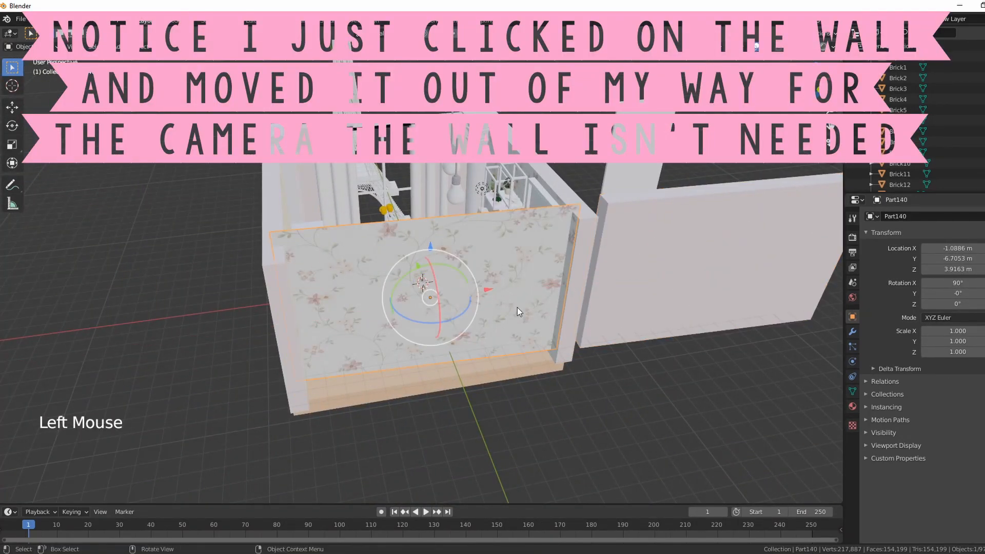
pyautogui.moveTo(520, 311); pyautogui.dragTo(597, 358)
# - Select one lower leg with its foot and rotate it backward to bend the avatar's knee
pyautogui.scroll(5, 598, 359)
pyautogui.moveTo(597, 358); pyautogui.dragTo(446, 405, button='middle')
pyautogui.scroll(2, 510, 364)
pyautogui.click(442, 370)
pyautogui.keyDown('shift'); pyautogui.click(443, 392); pyautogui.keyUp('shift')
pyautogui.moveTo(482, 387); pyautogui.dragTo(444, 411)
pyautogui.moveTo(422, 409); pyautogui.dragTo(414, 401)
pyautogui.moveTo(490, 376); pyautogui.dragTo(513, 374)
# - Adjust the bent lower leg's position and angle so it joins the thigh, and deselect it
pyautogui.moveTo(484, 411); pyautogui.dragTo(516, 432, button='middle')
pyautogui.moveTo(473, 373); pyautogui.dragTo(476, 336)
pyautogui.moveTo(476, 336); pyautogui.dragTo(396, 359, button='middle')
pyautogui.moveTo(488, 344); pyautogui.dragTo(503, 326)
pyautogui.moveTo(464, 381); pyautogui.dragTo(545, 359, button='middle')
pyautogui.moveTo(487, 345); pyautogui.dragTo(506, 341)
pyautogui.click(482, 370)
pyautogui.scroll(-1, 461, 390)
pyautogui.moveTo(483, 411); pyautogui.dragTo(435, 381, button='middle')
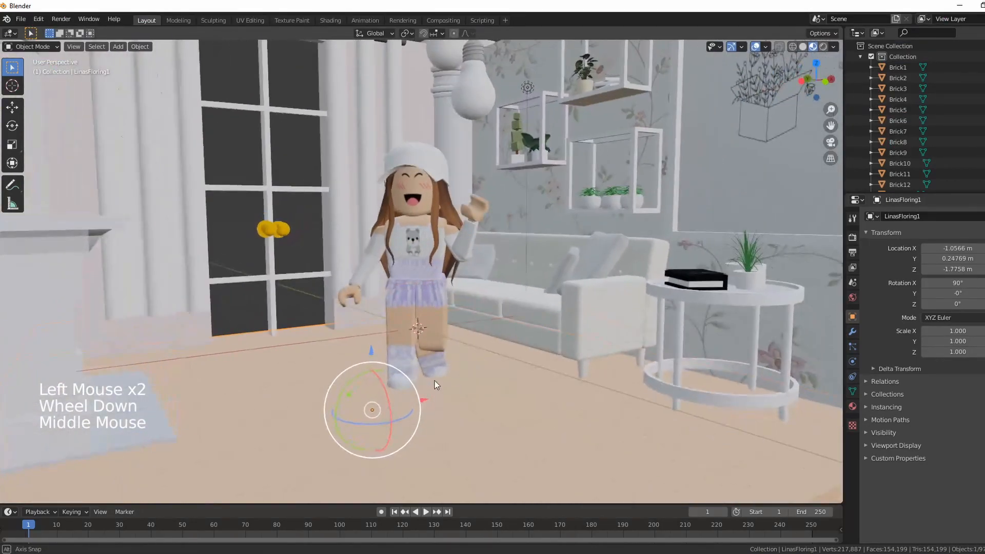
# - Reselect the bent lower leg and foot and nudge them closer to the knee
pyautogui.scroll(3, 436, 380)
pyautogui.moveTo(447, 426); pyautogui.dragTo(457, 390, button='middle')
pyautogui.click(475, 452)
pyautogui.keyDown('shift'); pyautogui.click(483, 472); pyautogui.keyUp('shift')
pyautogui.moveTo(523, 436); pyautogui.dragTo(519, 462)
pyautogui.moveTo(549, 465); pyautogui.dragTo(551, 457)
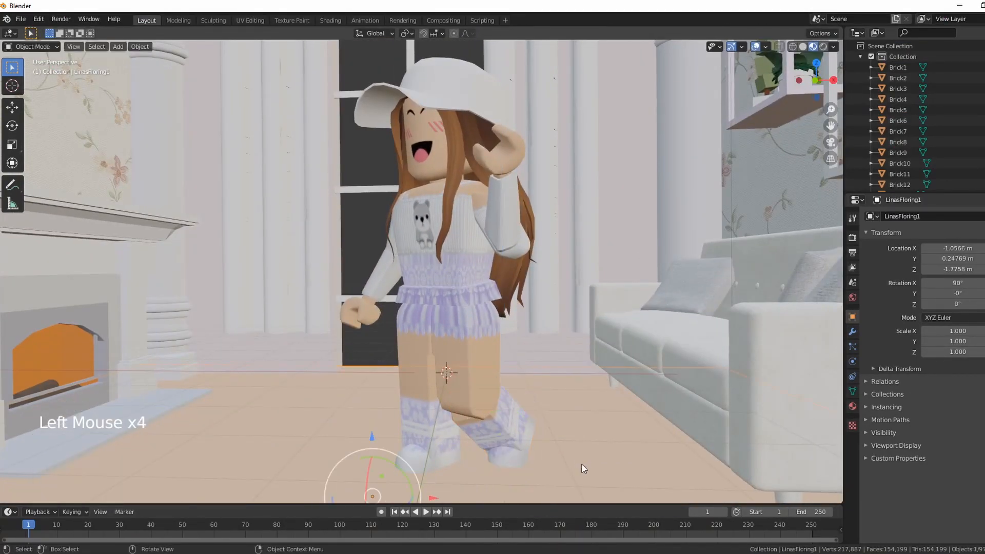
# - Correct the rotation and position of the leg pieces around the bent knee and deselect them
pyautogui.scroll(-1, 580, 464)
pyautogui.moveTo(581, 464); pyautogui.dragTo(621, 475, button='middle')
pyautogui.click(472, 391)
pyautogui.moveTo(472, 391); pyautogui.dragTo(464, 395)
pyautogui.moveTo(452, 378); pyautogui.dragTo(412, 379)
pyautogui.moveTo(416, 376); pyautogui.dragTo(459, 358)
pyautogui.click(470, 413)
pyautogui.moveTo(458, 422); pyautogui.dragTo(462, 423)
pyautogui.click(528, 471)
# - Make the last small corrections to the leg pieces and check the finished pose from several angles
pyautogui.scroll(-1, 528, 470)
pyautogui.moveTo(534, 447); pyautogui.dragTo(506, 441, button='middle')
pyautogui.moveTo(506, 442); pyautogui.dragTo(487, 421, button='middle')
pyautogui.click(480, 397)
pyautogui.click(479, 399)
pyautogui.moveTo(478, 336)
pyautogui.mouseDown()
pyautogui.moveTo(467, 306)
pyautogui.moveTo(480, 333)
pyautogui.mouseUp()
pyautogui.click(467, 379)
pyautogui.click(476, 396)
pyautogui.click(487, 413)
pyautogui.moveTo(488, 413); pyautogui.dragTo(407, 364, button='middle')
pyautogui.scroll(2, 358, 297)
pyautogui.scroll(-2, 359, 297)
pyautogui.scroll(-1, 437, 400)
pyautogui.moveTo(436, 400); pyautogui.dragTo(488, 435, button='middle')
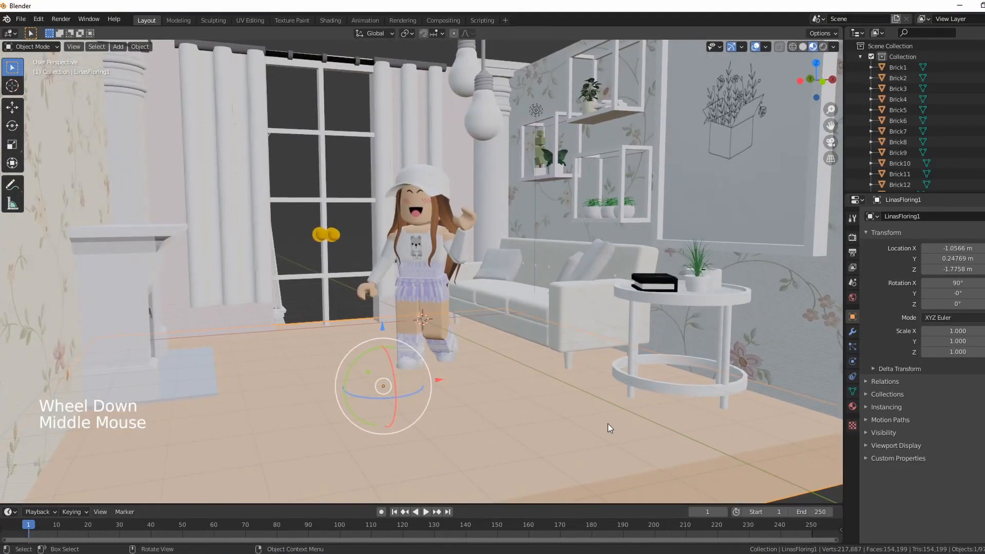
pyautogui.scroll(2, 608, 431)
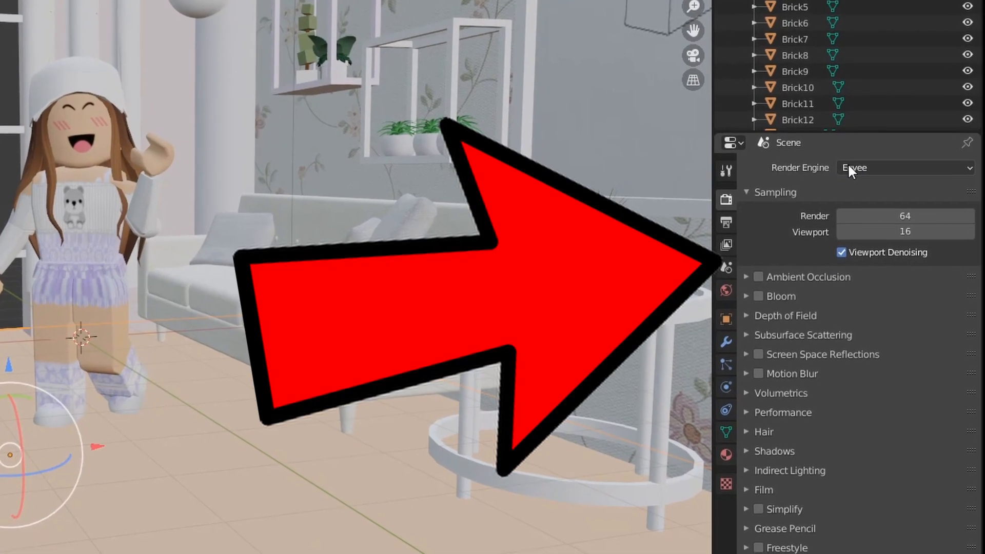
# - Switch the render engine to Cycles and set the render samples to 160
pyautogui.click(848, 168)
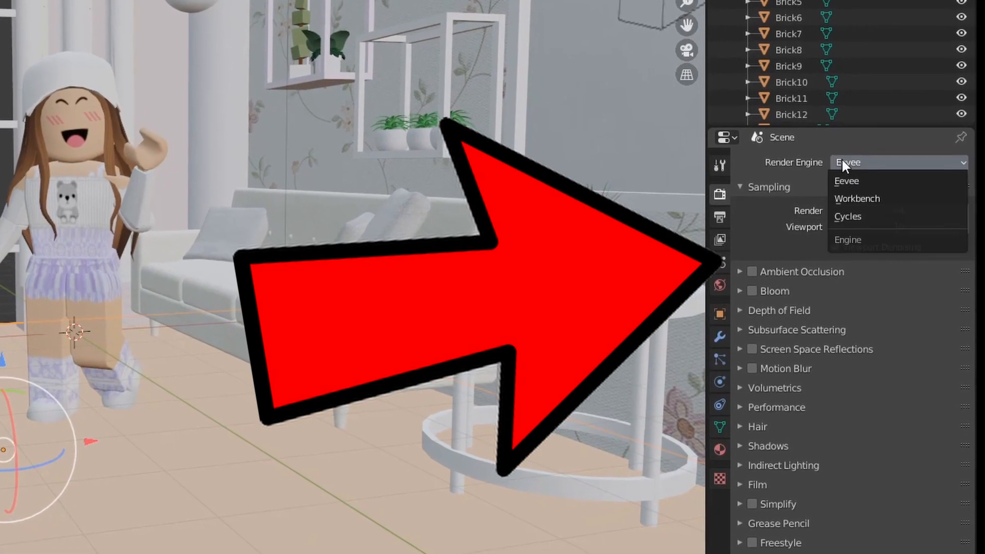
pyautogui.click(857, 221)
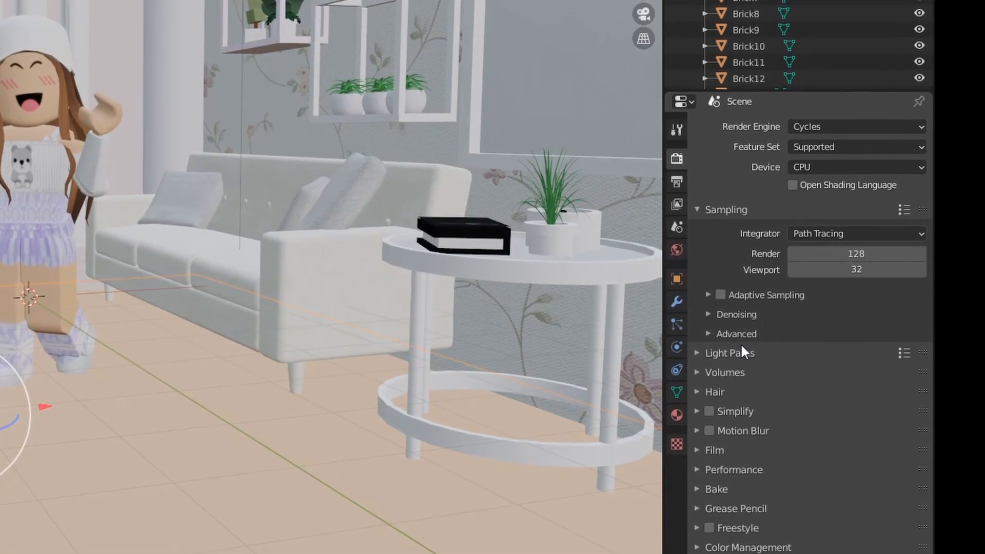
pyautogui.click(875, 255)
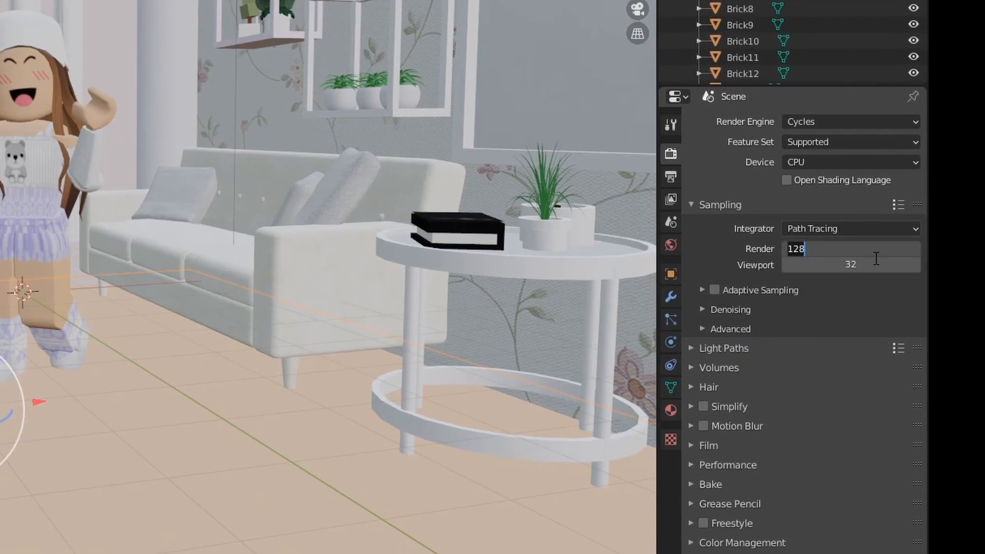
pyautogui.press('BackSpace')
# - Enable NLM denoising for renders and set the transparency light bounces to 0
pyautogui.click(739, 309)
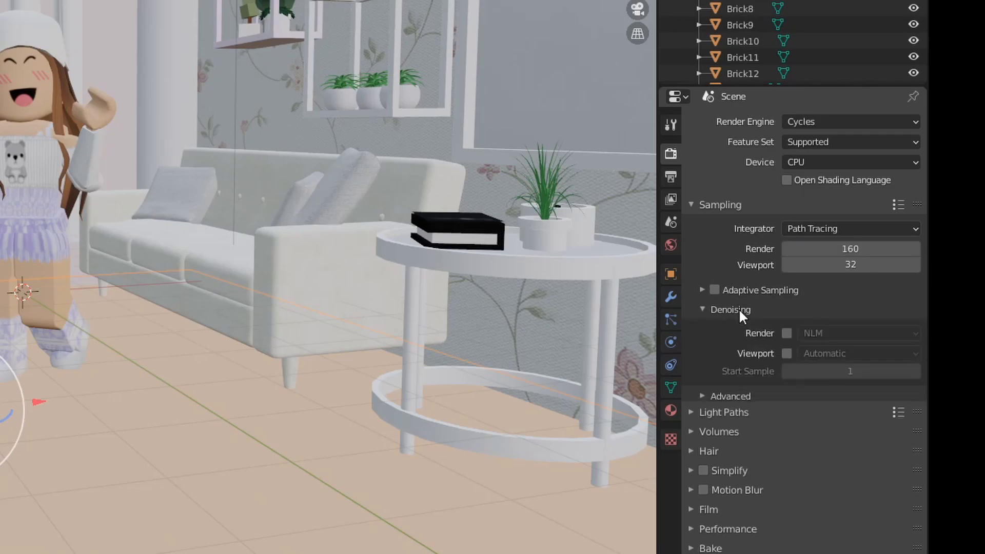
pyautogui.click(788, 333)
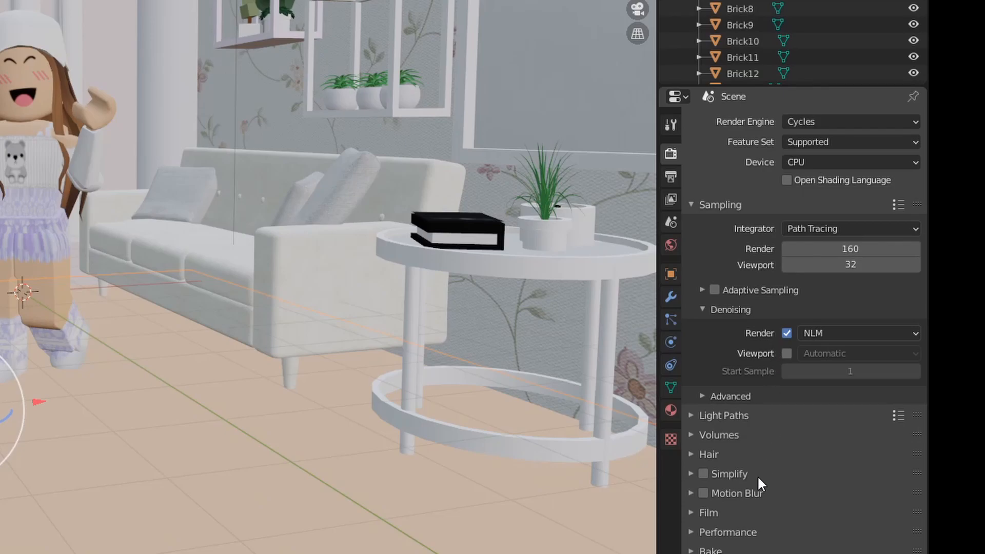
pyautogui.click(734, 416)
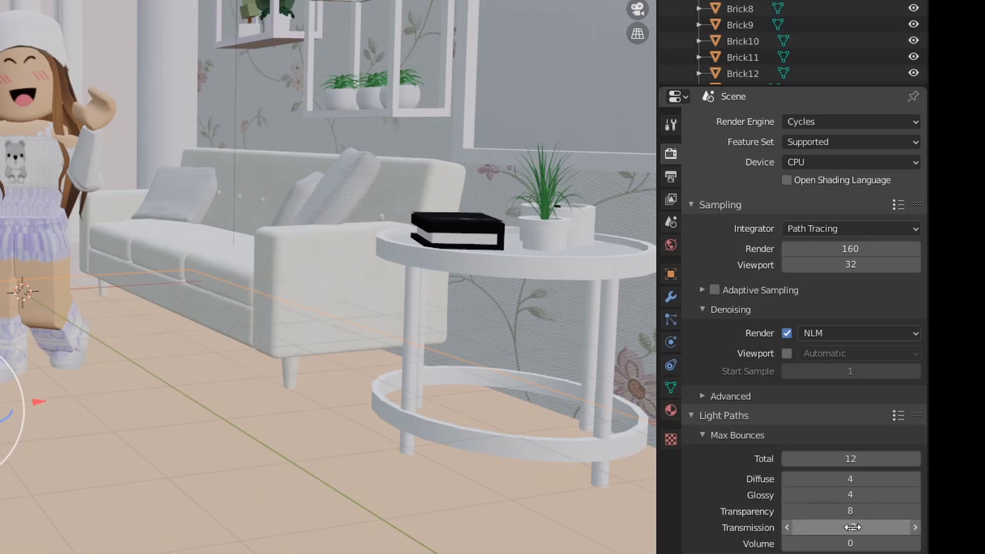
pyautogui.click(859, 513)
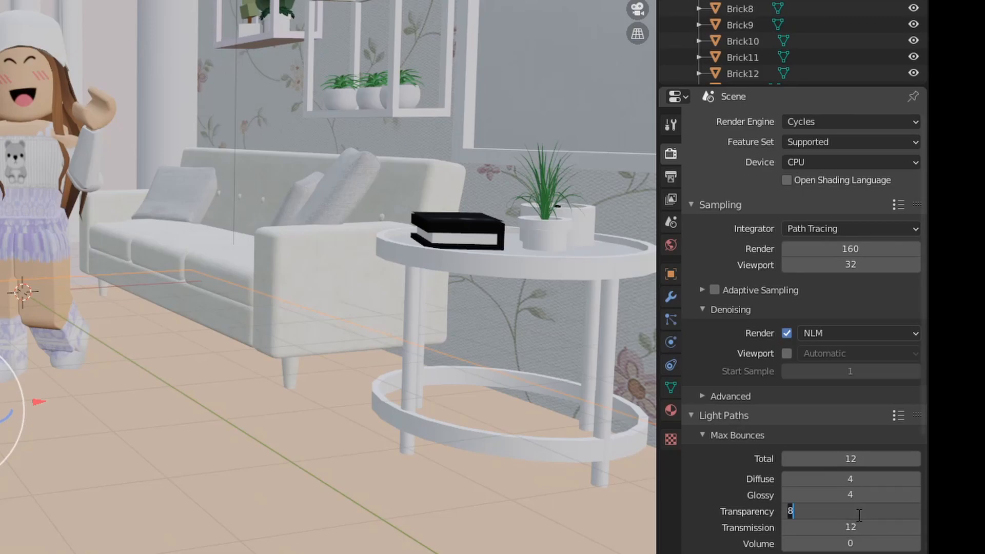
pyautogui.write('0')
pyautogui.press('Tab')
pyautogui.press('Return')
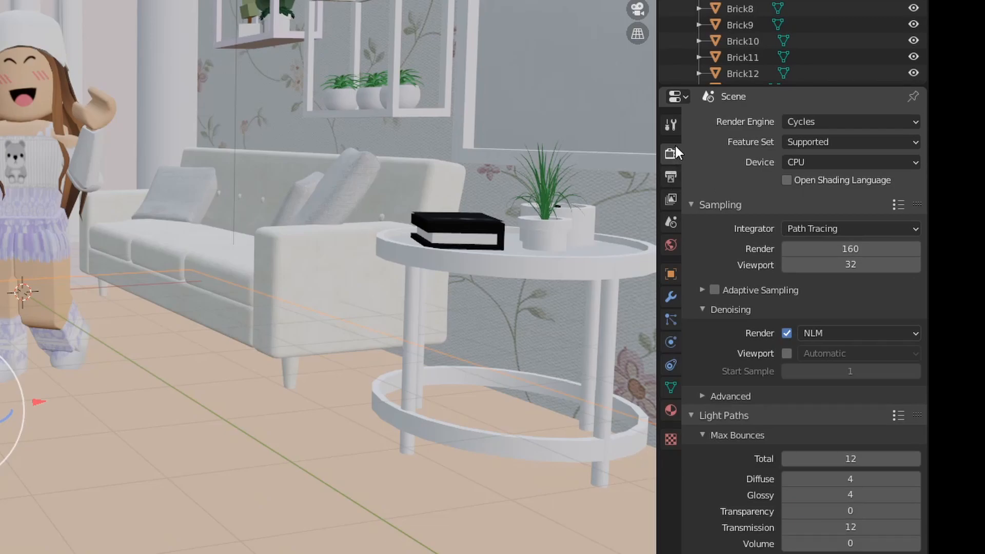
# - Review the output settings and the available file formats, keeping PNG
pyautogui.click(676, 175)
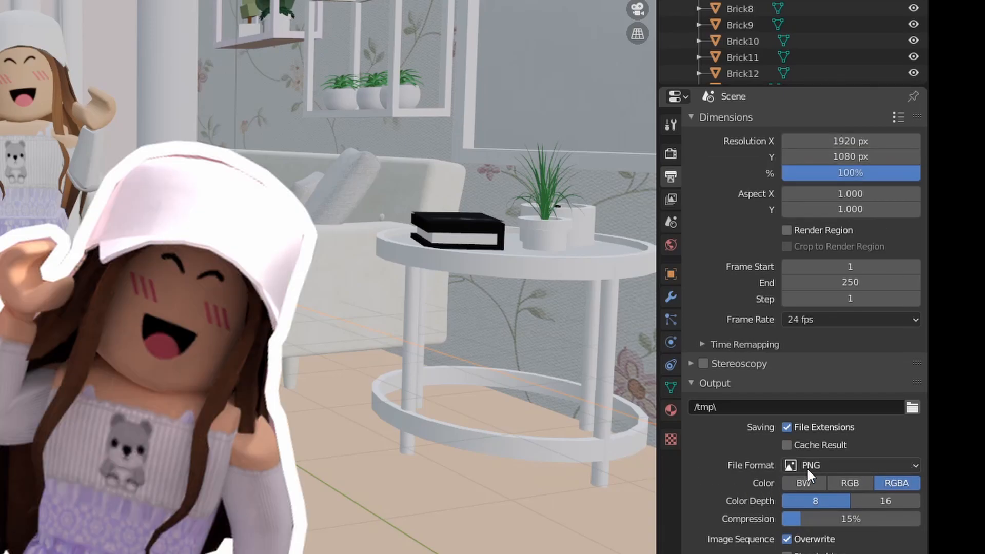
pyautogui.click(912, 461)
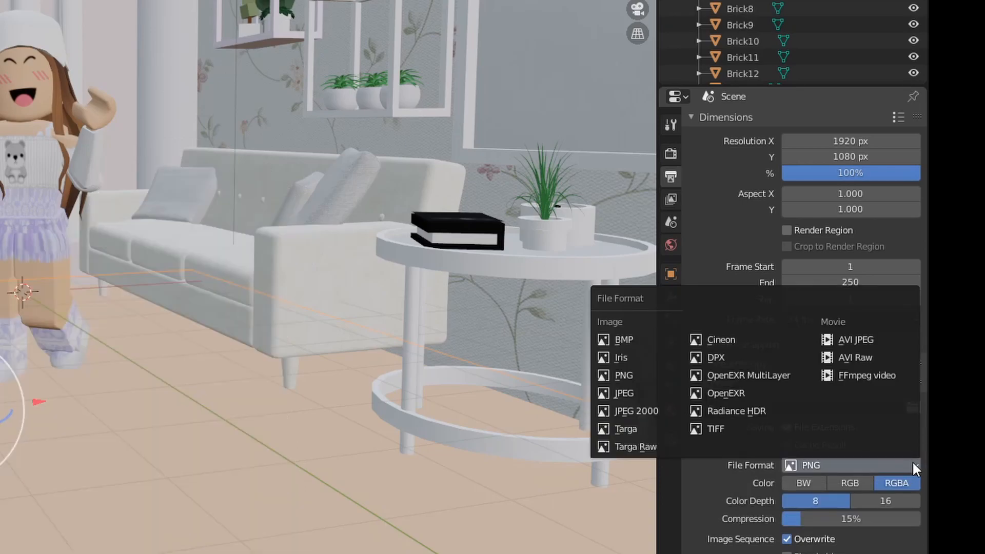
pyautogui.click(913, 463)
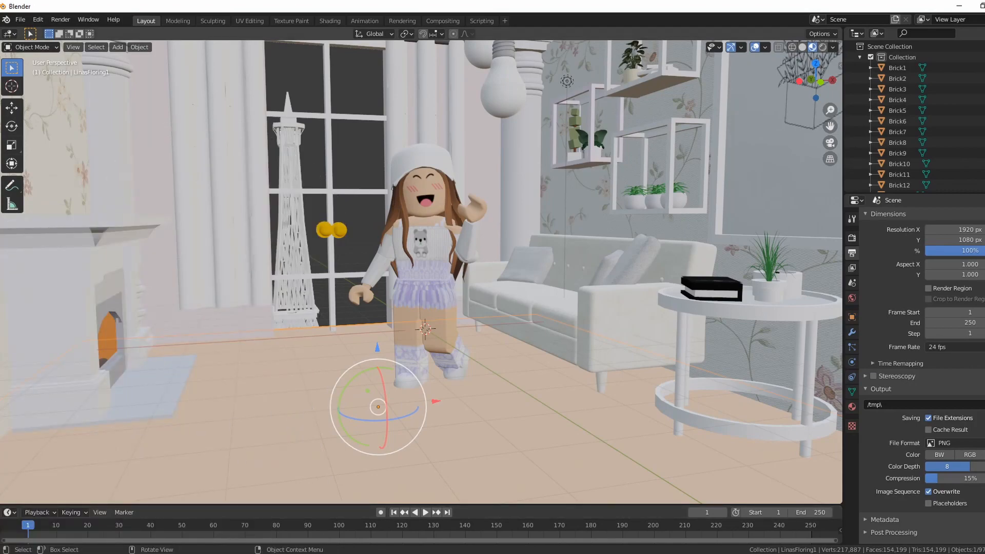
# - Add a camera to the scene and check the view through it
pyautogui.click(118, 47)
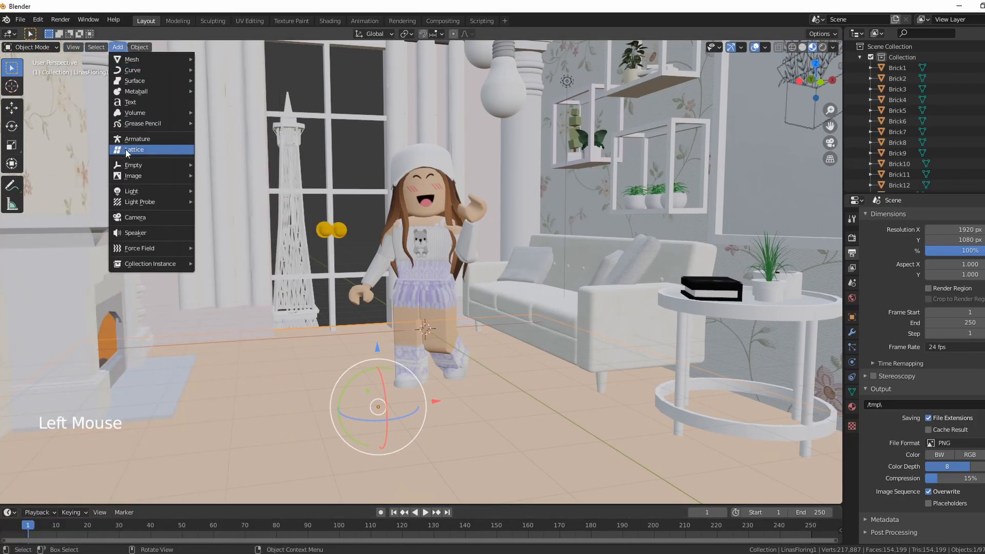
pyautogui.click(123, 215)
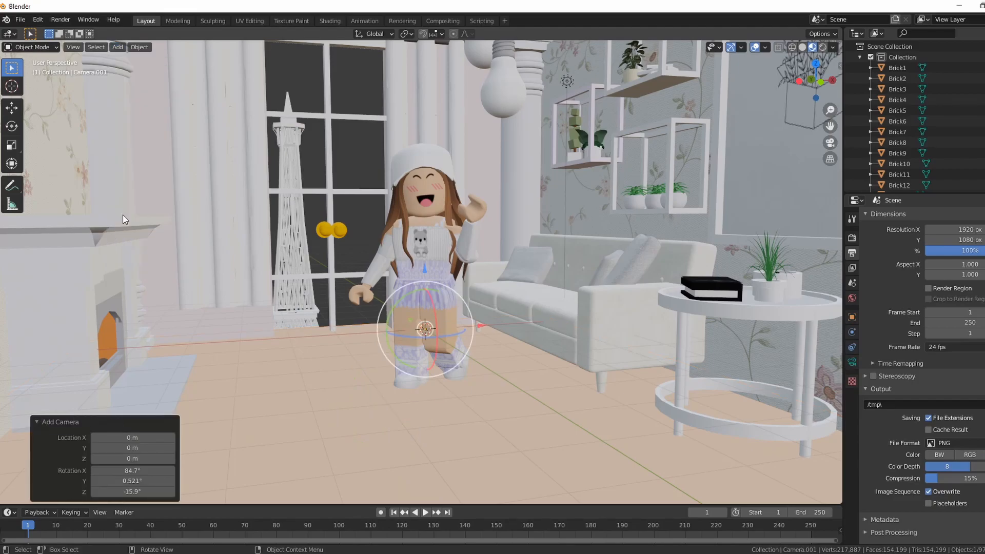
pyautogui.click(830, 143)
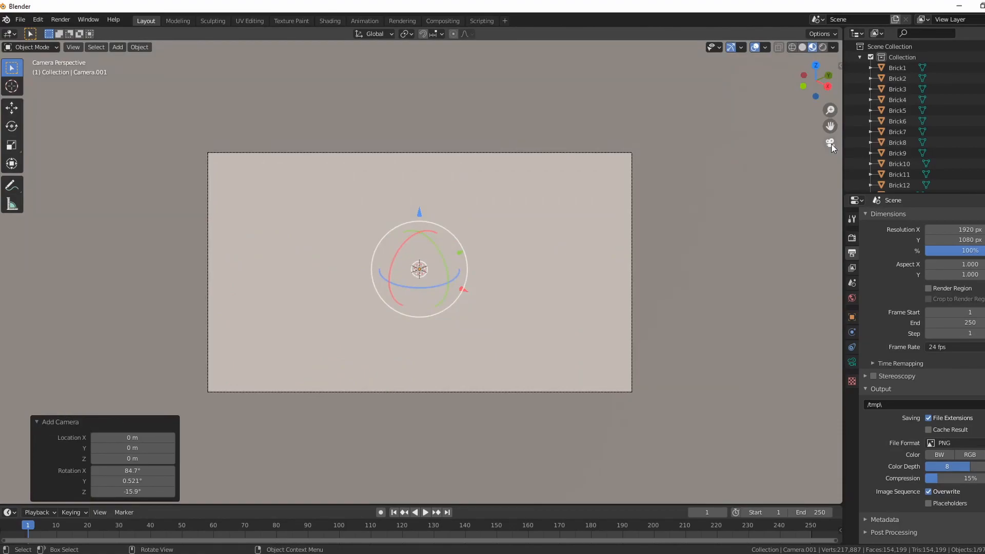
pyautogui.click(830, 143)
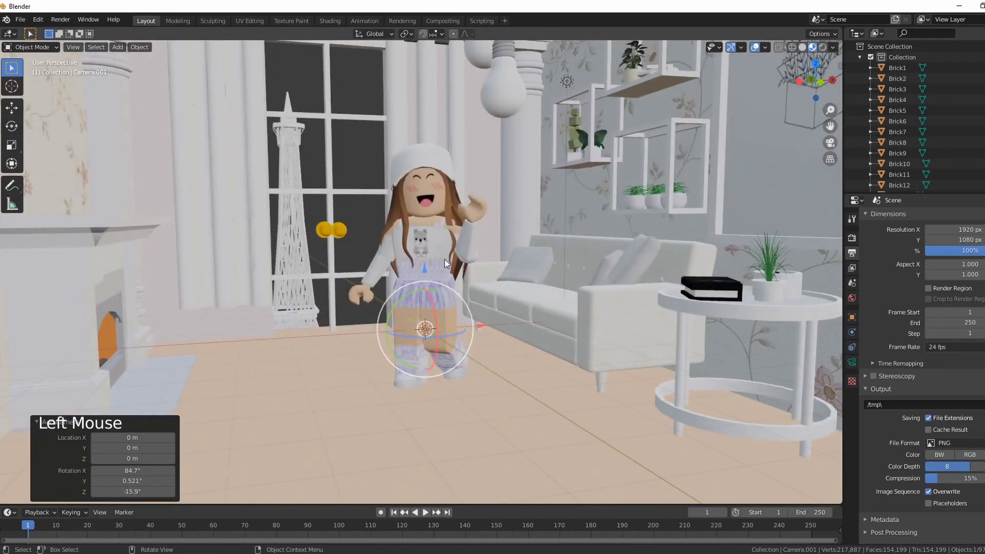
# - Raise the camera, pull it back in front of the avatar, and check the view through it
pyautogui.moveTo(424, 268); pyautogui.dragTo(428, 201)
pyautogui.scroll(-7, 436, 220)
pyautogui.moveTo(444, 239); pyautogui.dragTo(489, 354, button='middle')
pyautogui.moveTo(543, 263); pyautogui.dragTo(482, 290, button='middle')
pyautogui.moveTo(477, 239); pyautogui.dragTo(399, 306)
pyautogui.moveTo(399, 306); pyautogui.dragTo(469, 267, button='middle')
pyautogui.scroll(3, 472, 293)
pyautogui.moveTo(477, 319); pyautogui.dragTo(559, 233, button='middle')
pyautogui.scroll(1, 535, 365)
pyautogui.scroll(1, 532, 362)
pyautogui.scroll(-1, 538, 364)
pyautogui.scroll(1, 559, 232)
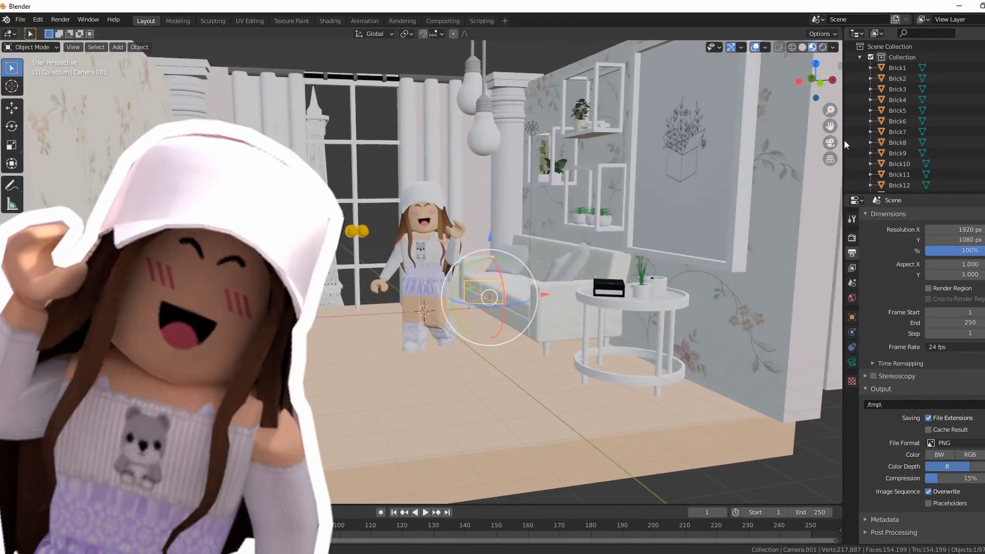
pyautogui.click(830, 142)
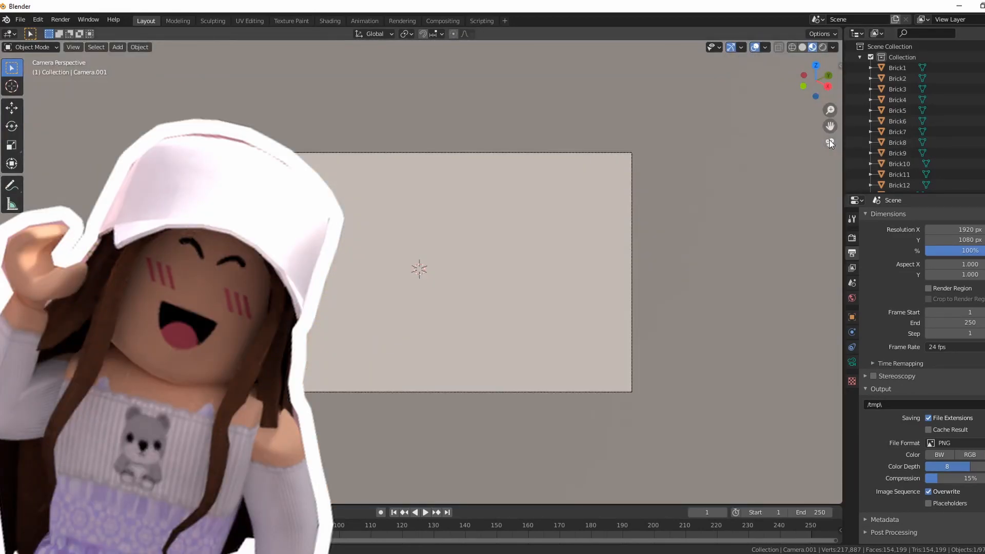
pyautogui.click(831, 142)
# - Raise the camera further and move it about 1.83 m in negative X toward the fireplace side
pyautogui.click(490, 239)
pyautogui.moveTo(490, 239); pyautogui.dragTo(491, 167)
pyautogui.moveTo(491, 167); pyautogui.dragTo(518, 273, button='middle')
pyautogui.moveTo(544, 319); pyautogui.dragTo(457, 321)
pyautogui.moveTo(458, 322); pyautogui.dragTo(318, 325, button='middle')
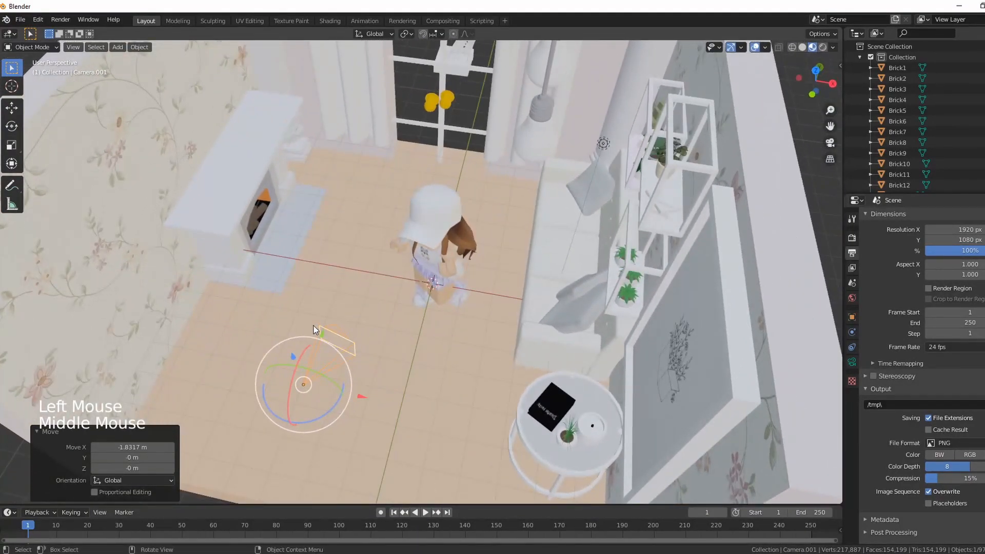
# - Pull the camera back from the avatar, lower it about 0.21 m, and check the view through it
pyautogui.moveTo(322, 334); pyautogui.dragTo(266, 377)
pyautogui.moveTo(365, 364); pyautogui.dragTo(406, 312, button='middle')
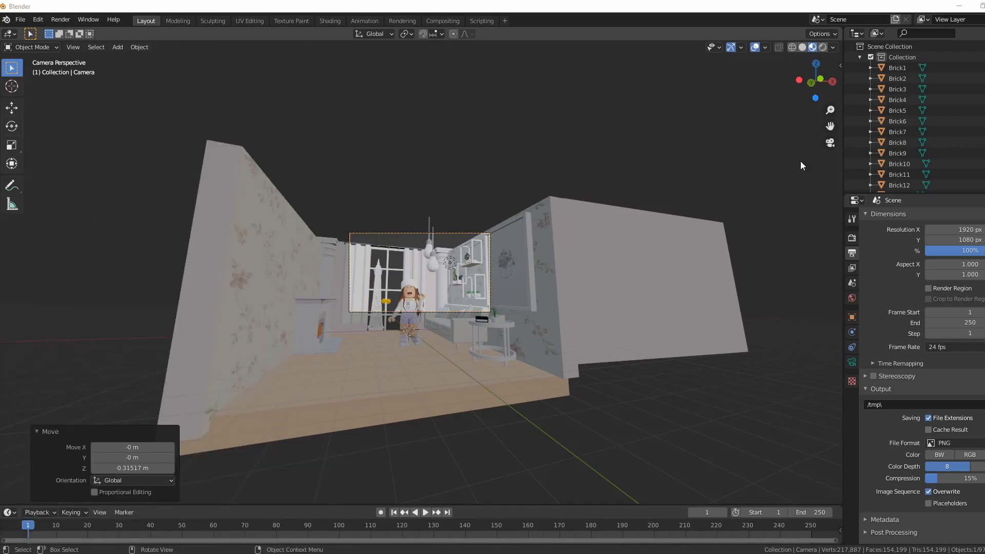
pyautogui.click(830, 142)
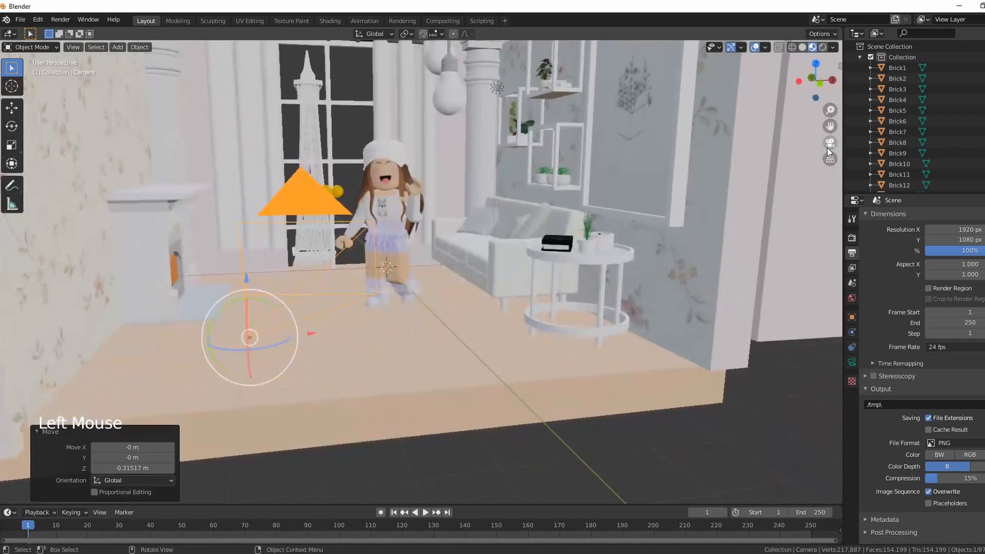
pyautogui.doubleClick(246, 279)
pyautogui.moveTo(246, 280); pyautogui.dragTo(242, 319)
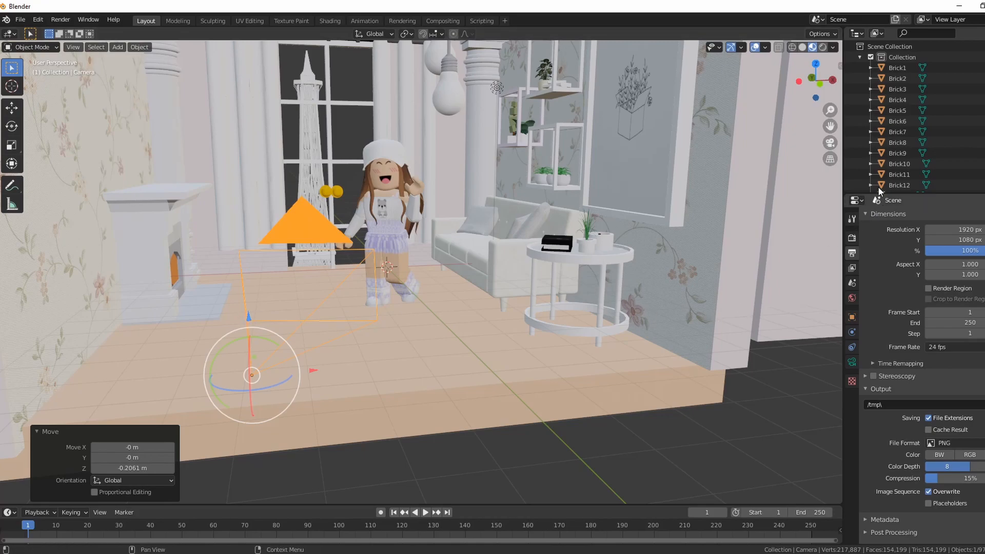
pyautogui.click(830, 142)
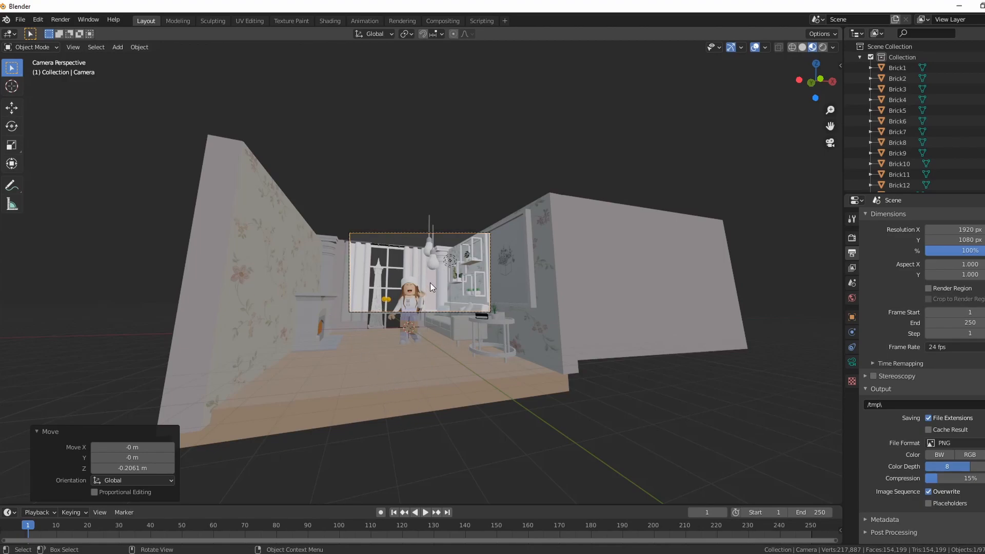
# - Rotate the camera by about -3.66° around the X axis so more of the avatar's lower body is framed
pyautogui.press('r')
pyautogui.press('x')
pyautogui.click(466, 435)
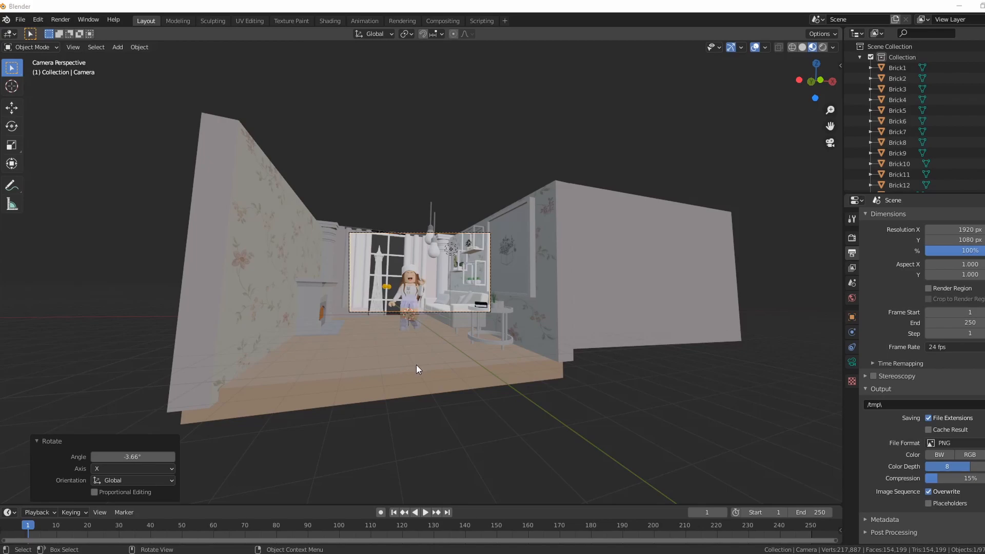
# - Set the render output's Y resolution to 2000 px
pyautogui.click(980, 239)
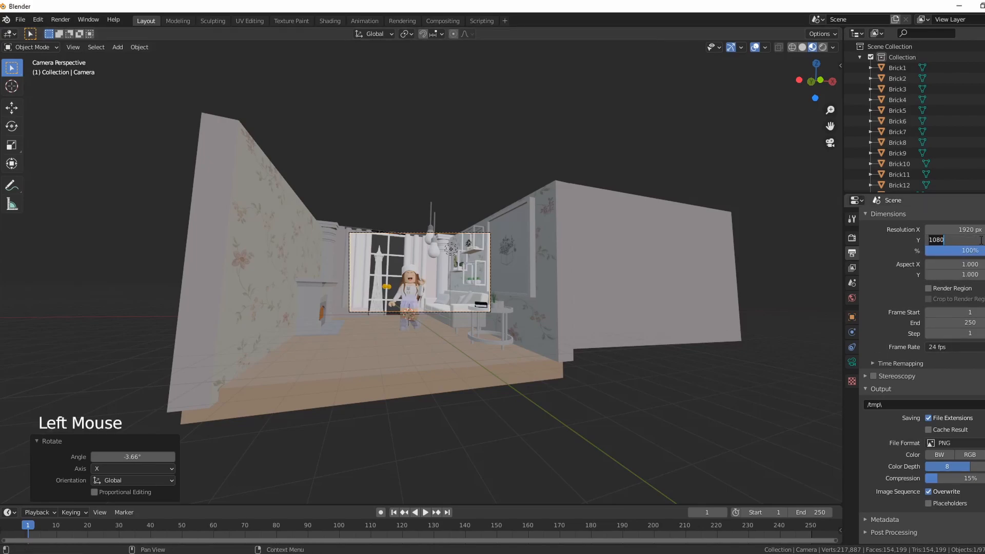
pyautogui.press('BackSpace')
pyautogui.write('2000')
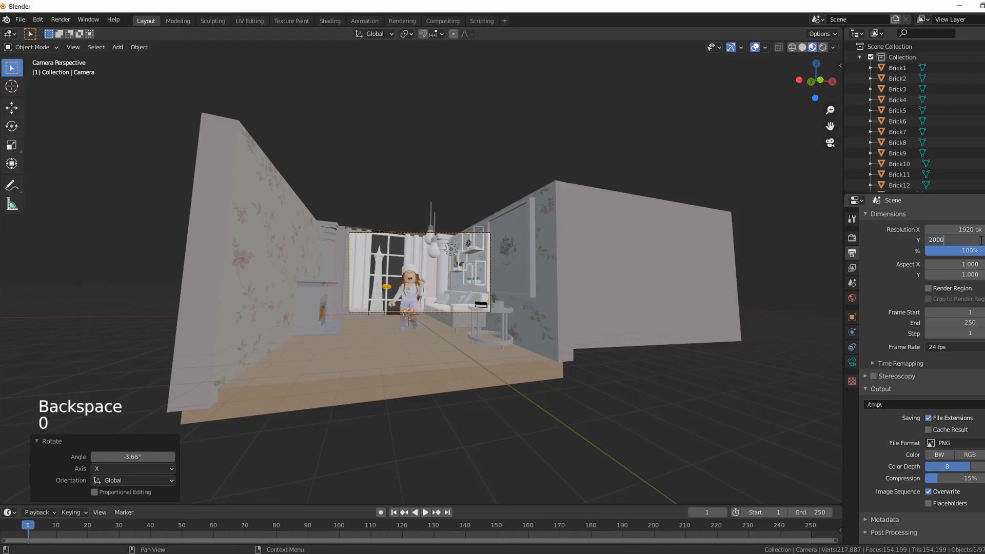
pyautogui.press('Return')
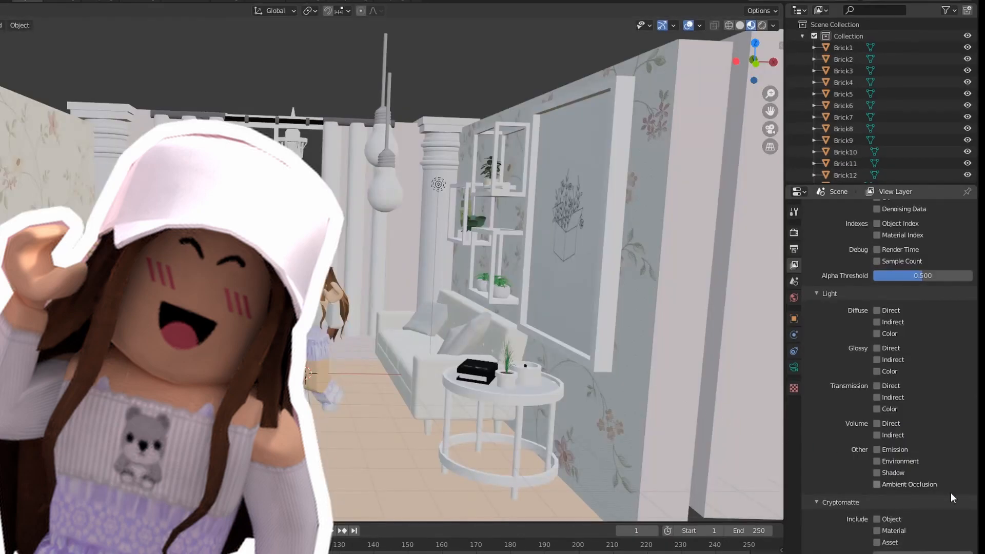
# - Assign an Environment Texture to the world background color
pyautogui.click(791, 298)
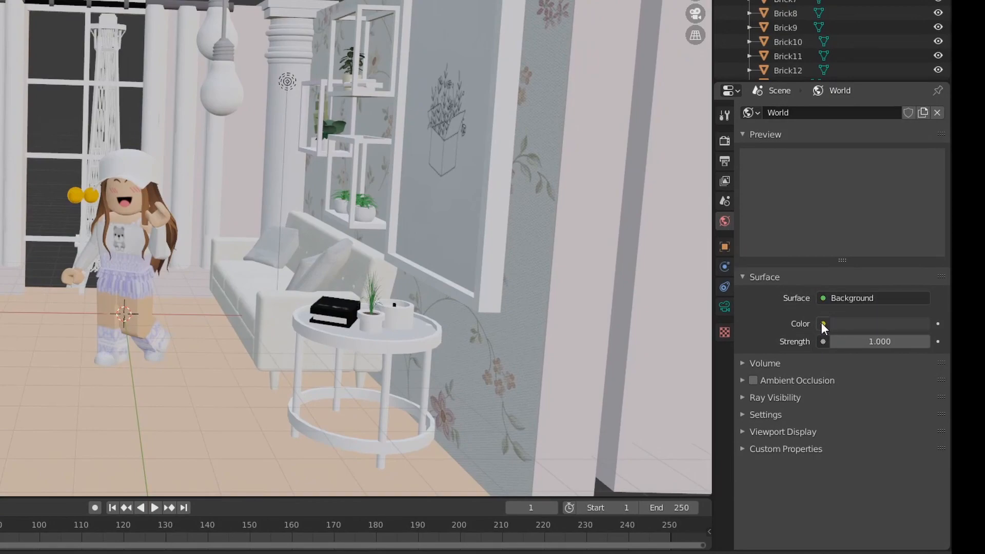
pyautogui.click(823, 324)
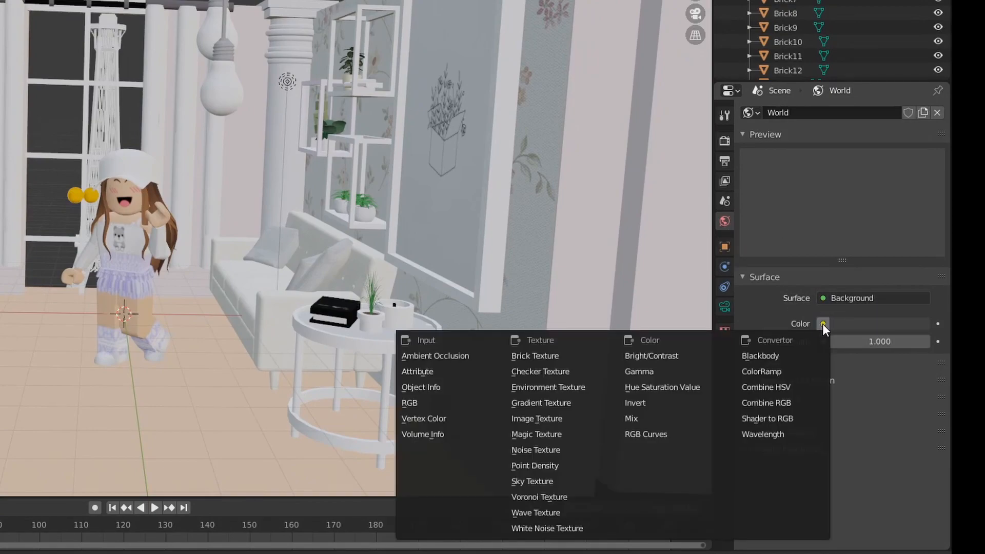
pyautogui.click(539, 386)
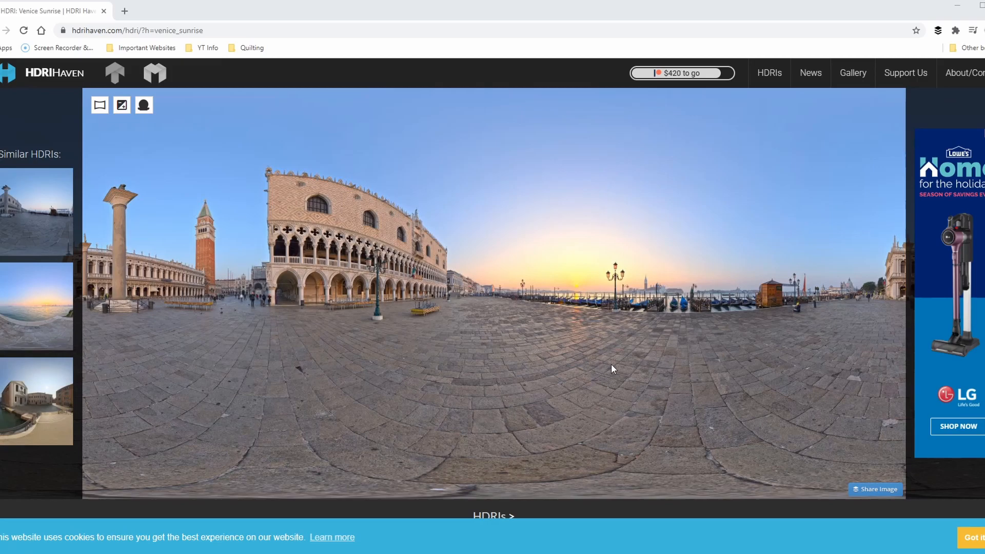
# - Download the 4k HDR of Venice Sunrise from HDRI Haven in the browser, saving venice_sunrise_4k in the GFXRose folder
pyautogui.scroll(-1, 604, 362)
pyautogui.scroll(1, 605, 362)
pyautogui.scroll(-10, 658, 343)
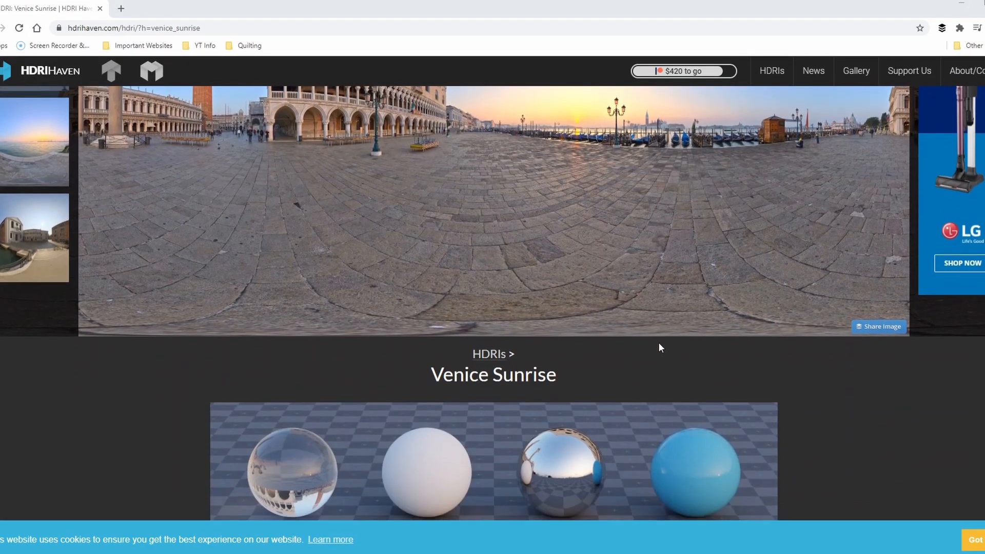
pyautogui.scroll(-1, 632, 349)
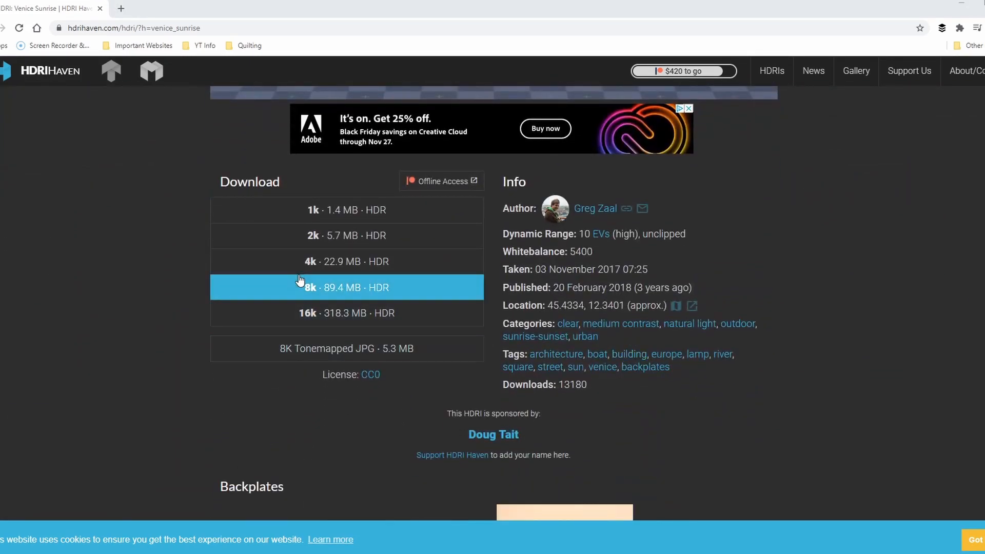
pyautogui.click(337, 262)
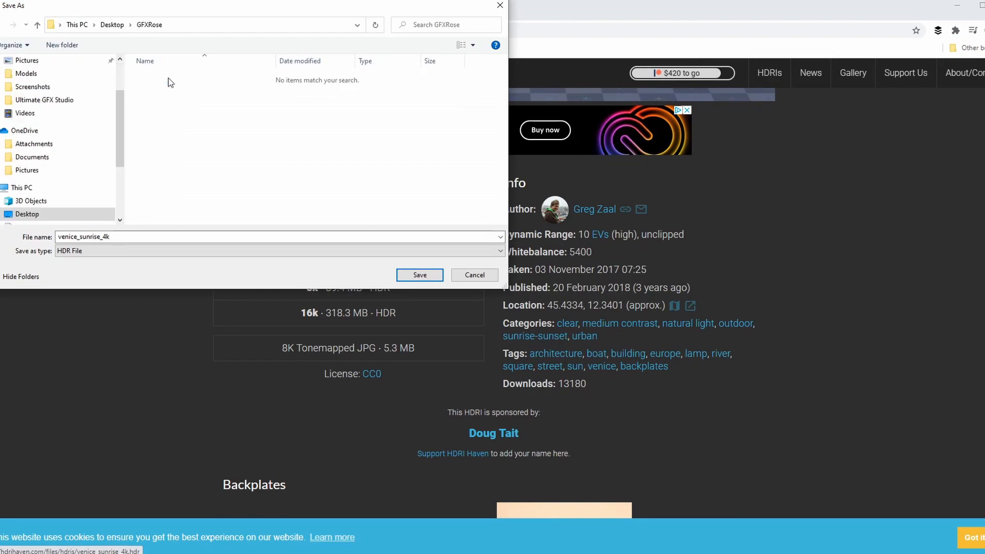
pyautogui.click(418, 276)
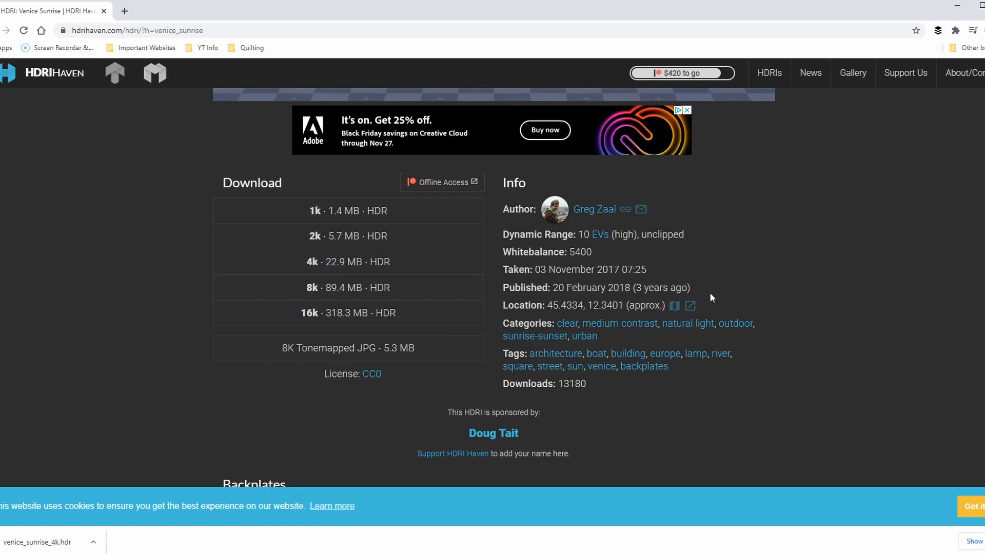
pyautogui.scroll(10, 710, 292)
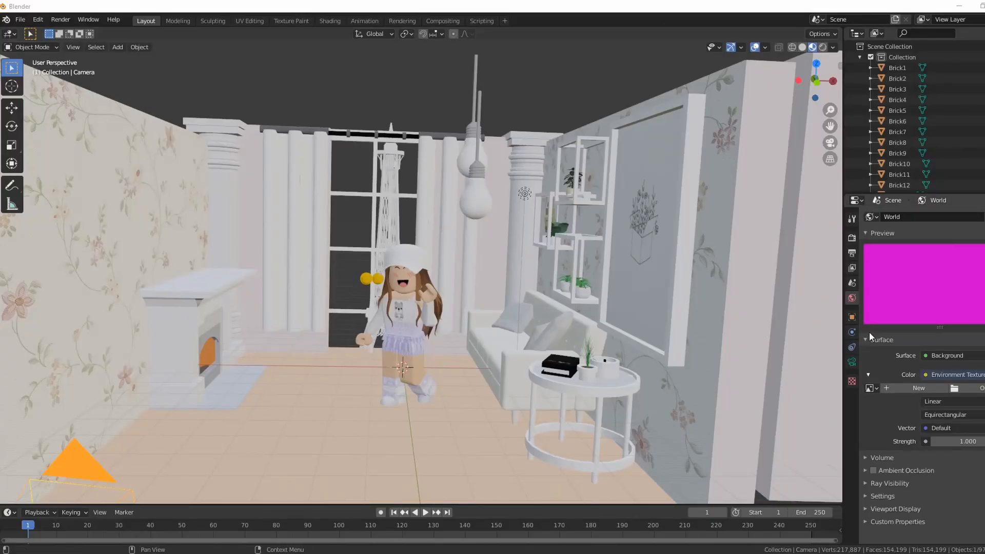
# - Back in Blender, load venice_sunrise_4k.hdr from the Desktop's GFXRose folder as the world's environment texture
pyautogui.click(965, 388)
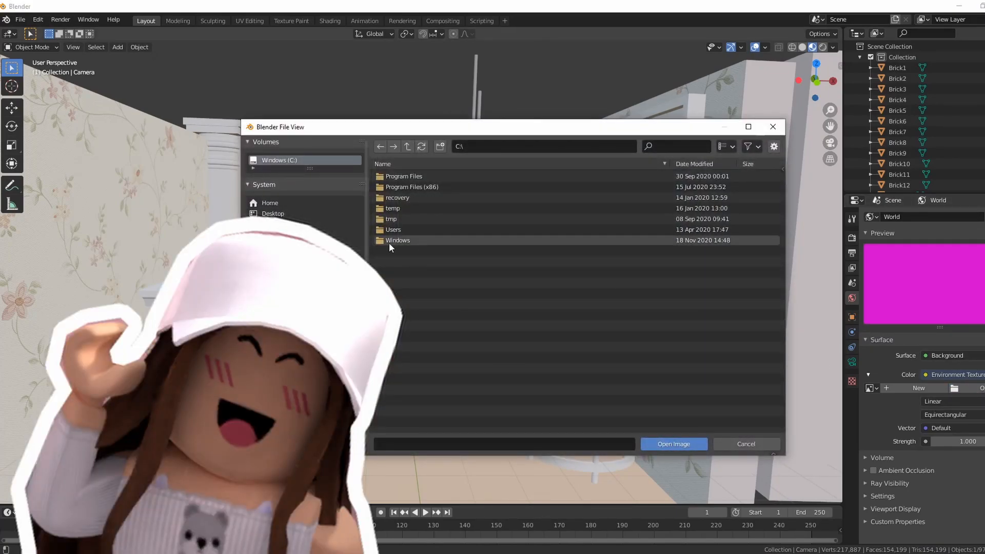
pyautogui.click(333, 213)
pyautogui.doubleClick(386, 176)
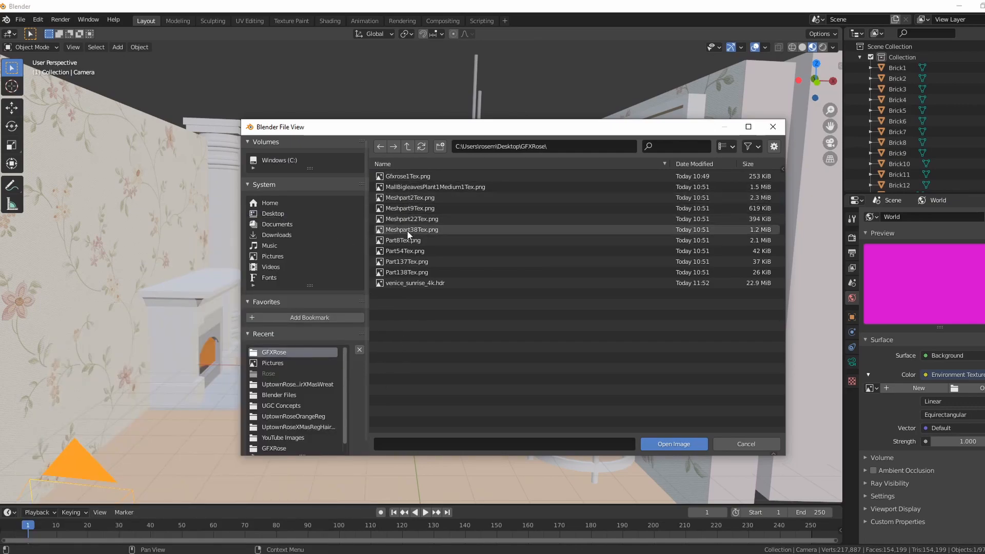
pyautogui.click(408, 282)
pyautogui.click(683, 444)
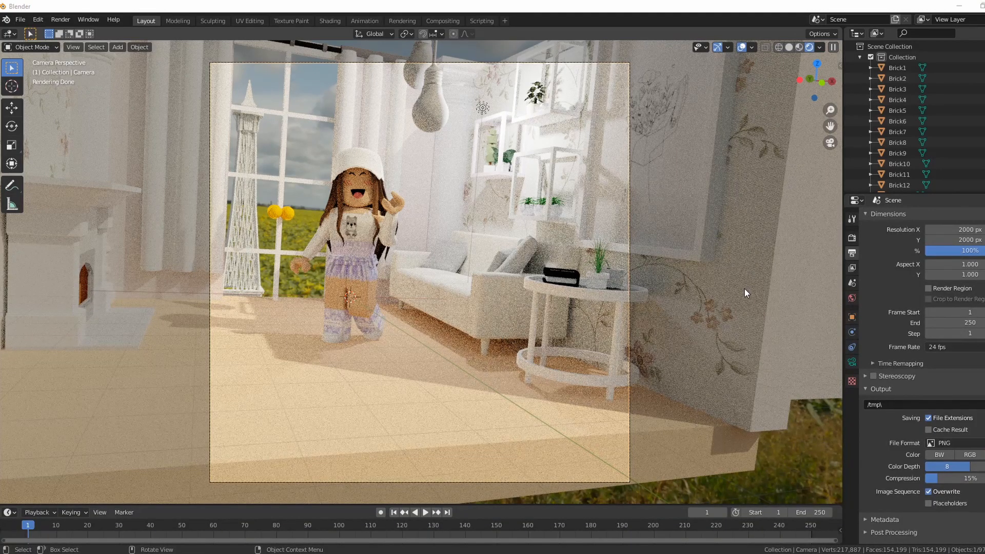
# - Move the light about 4.79 m in negative X from the shelf wall into the room, and show the viewport in Material Preview
pyautogui.click(482, 109)
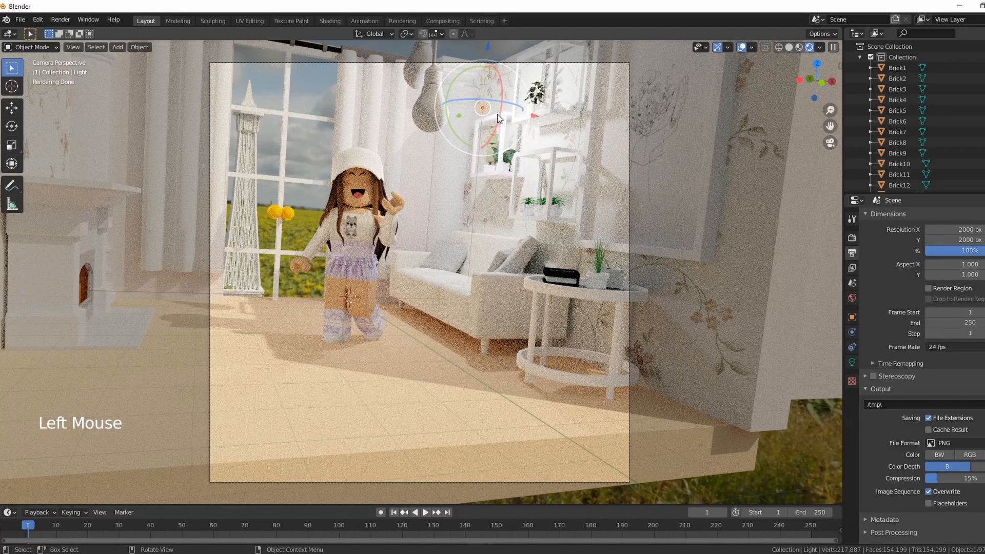
pyautogui.click(830, 145)
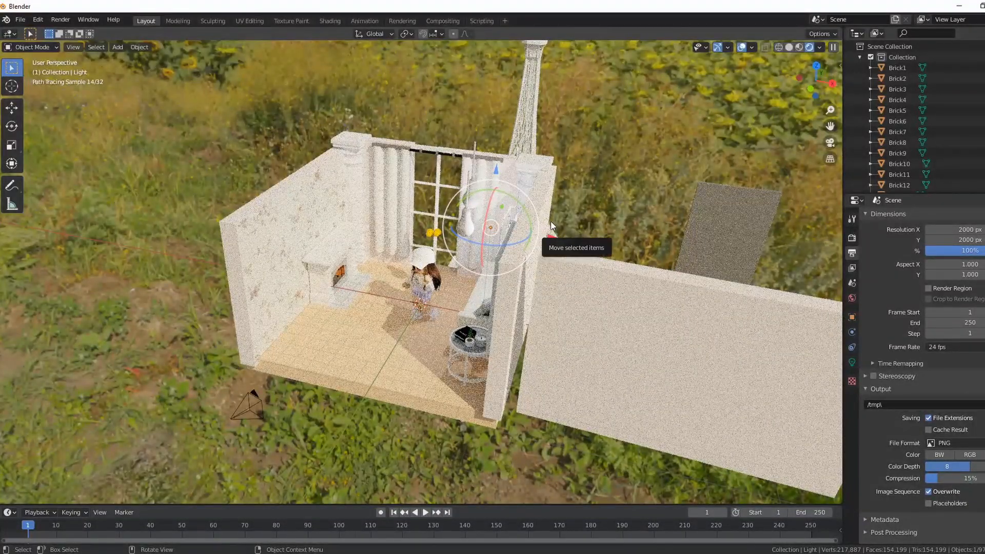
pyautogui.moveTo(555, 239); pyautogui.dragTo(331, 204)
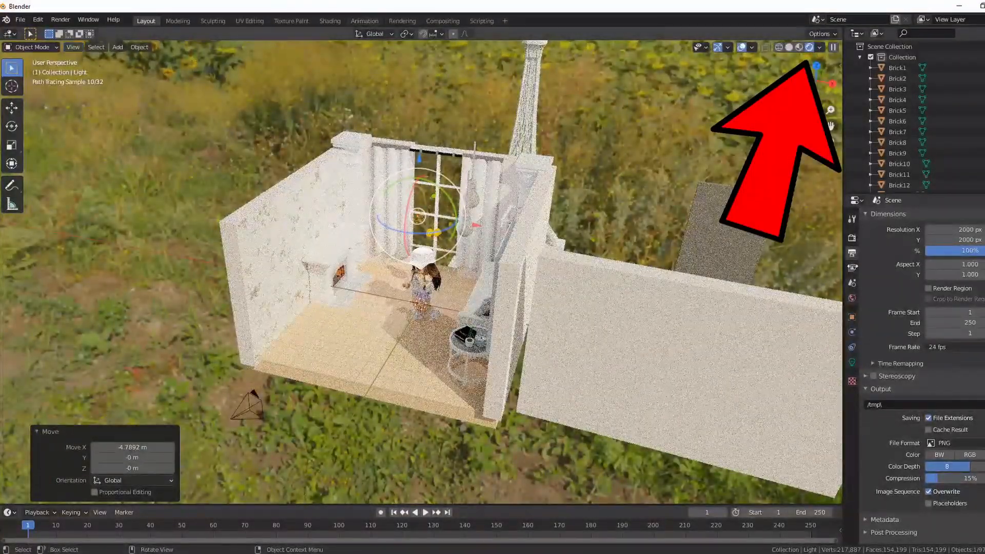
pyautogui.click(799, 48)
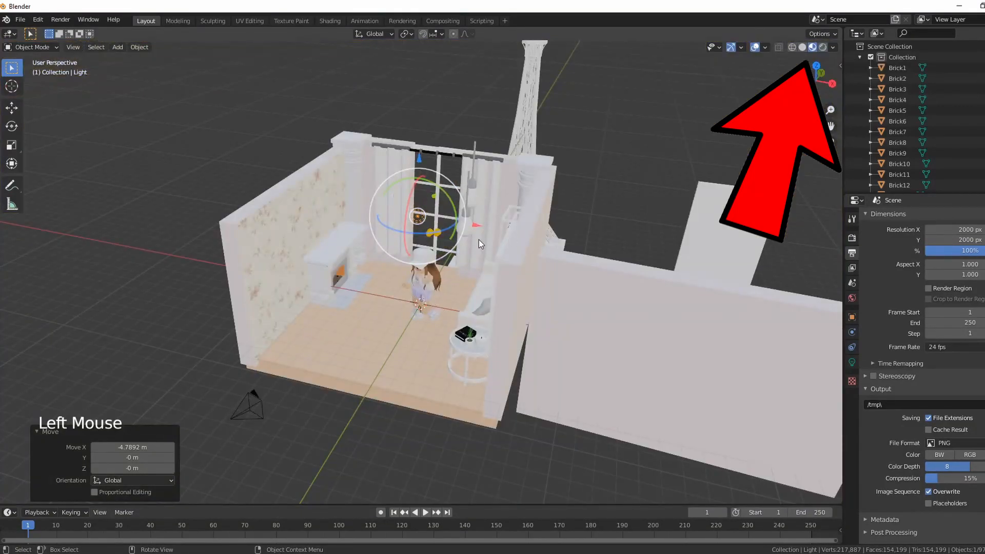
# - Bring the light forward in front of the avatar and lower it about 4.04 m
pyautogui.moveTo(561, 194); pyautogui.dragTo(544, 232, button='middle')
pyautogui.scroll(2, 511, 204)
pyautogui.moveTo(510, 197); pyautogui.dragTo(435, 227)
pyautogui.moveTo(435, 227); pyautogui.dragTo(411, 164, button='middle')
pyautogui.moveTo(404, 125); pyautogui.dragTo(391, 257)
pyautogui.moveTo(400, 256); pyautogui.dragTo(577, 323, button='middle')
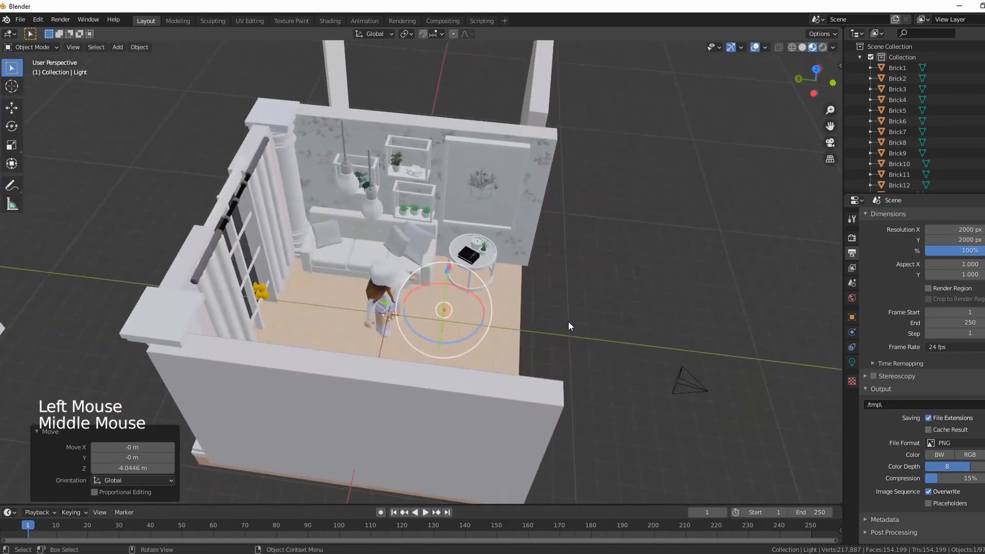
# - Fine-tune the light's horizontal position in front of the avatar, finishing with a move of about 1.18 m in positive X
pyautogui.moveTo(389, 306); pyautogui.dragTo(449, 311)
pyautogui.moveTo(635, 307); pyautogui.dragTo(534, 266, button='middle')
pyautogui.moveTo(466, 310); pyautogui.dragTo(423, 313)
pyautogui.moveTo(423, 313); pyautogui.dragTo(425, 308, button='middle')
pyautogui.moveTo(425, 308); pyautogui.dragTo(450, 309)
pyautogui.moveTo(645, 319); pyautogui.dragTo(648, 311, button='middle')
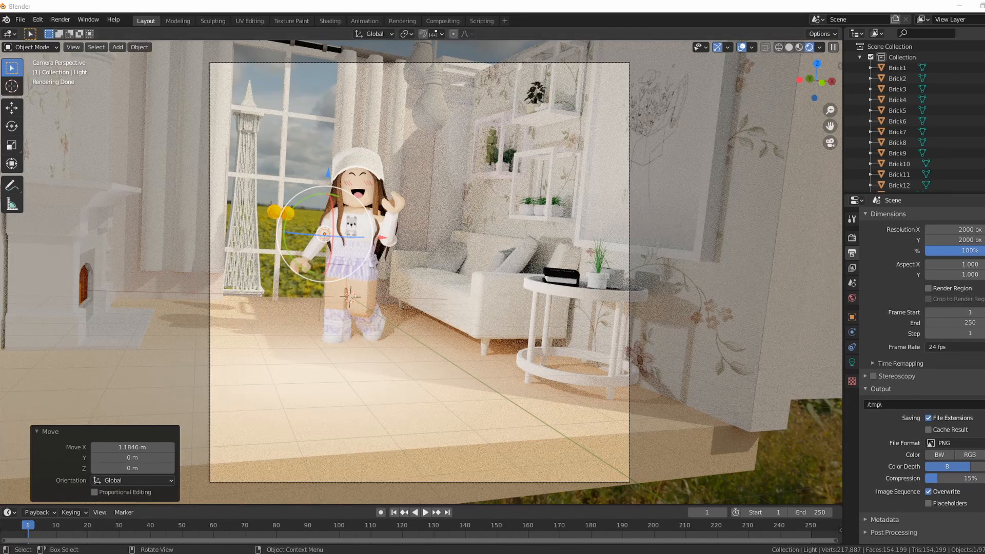
# - Set the point light's power to about 900.7 W and tint its color pale pink
pyautogui.click(852, 363)
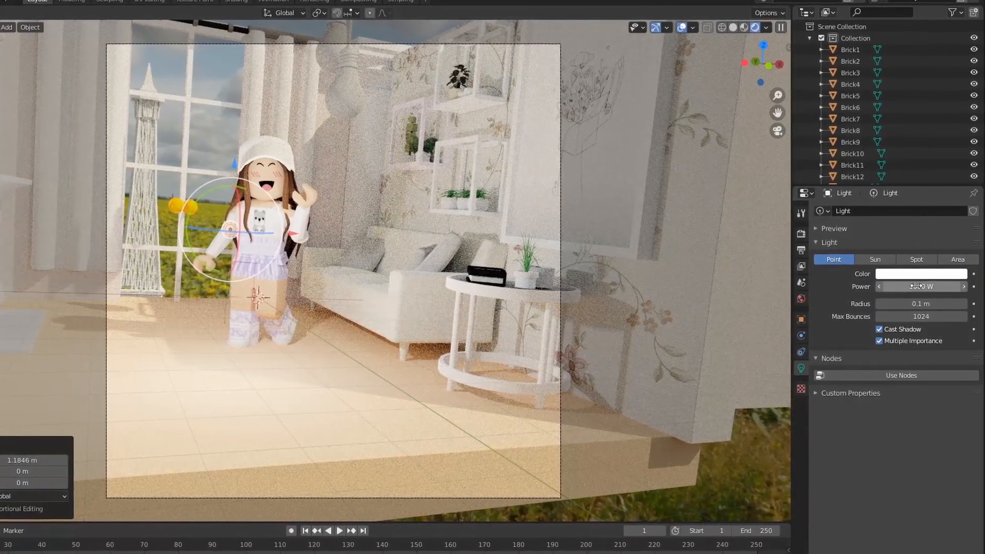
pyautogui.moveTo(928, 286); pyautogui.dragTo(854, 287)
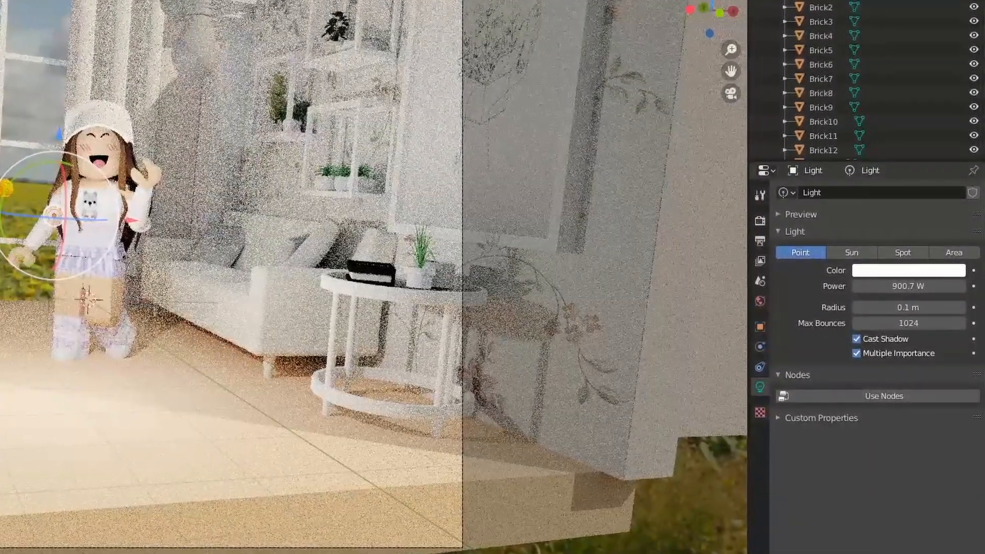
pyautogui.click(887, 274)
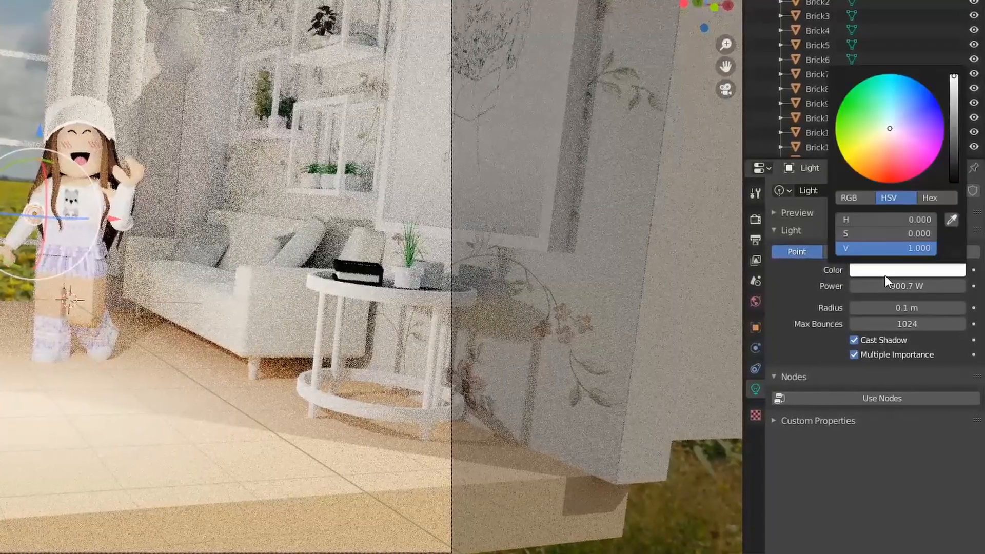
pyautogui.click(900, 137)
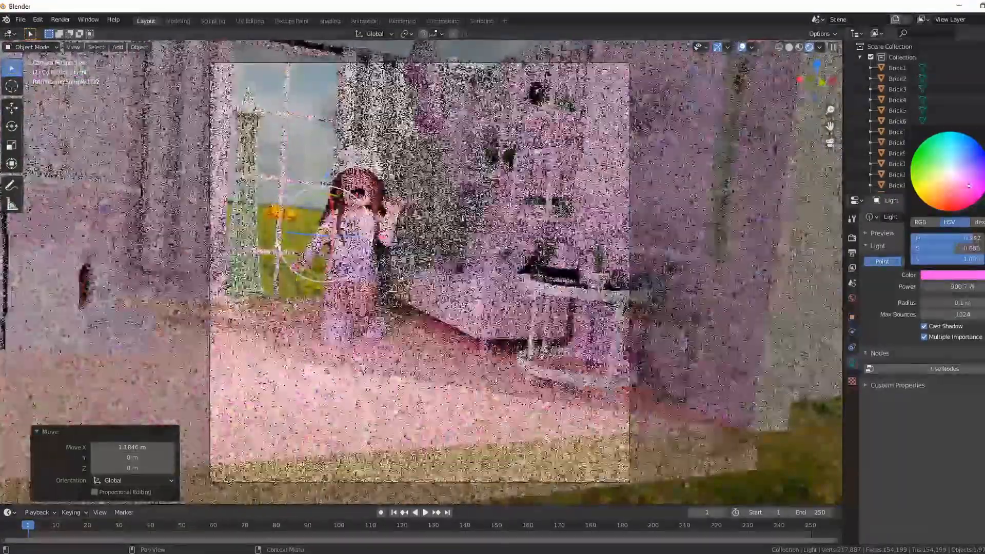
pyautogui.click(957, 179)
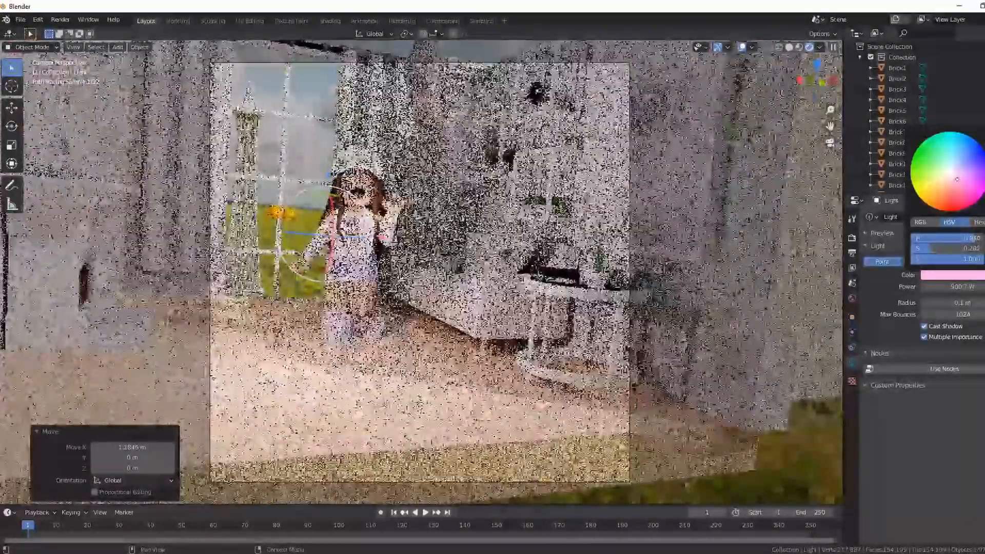
pyautogui.moveTo(958, 179); pyautogui.dragTo(956, 179)
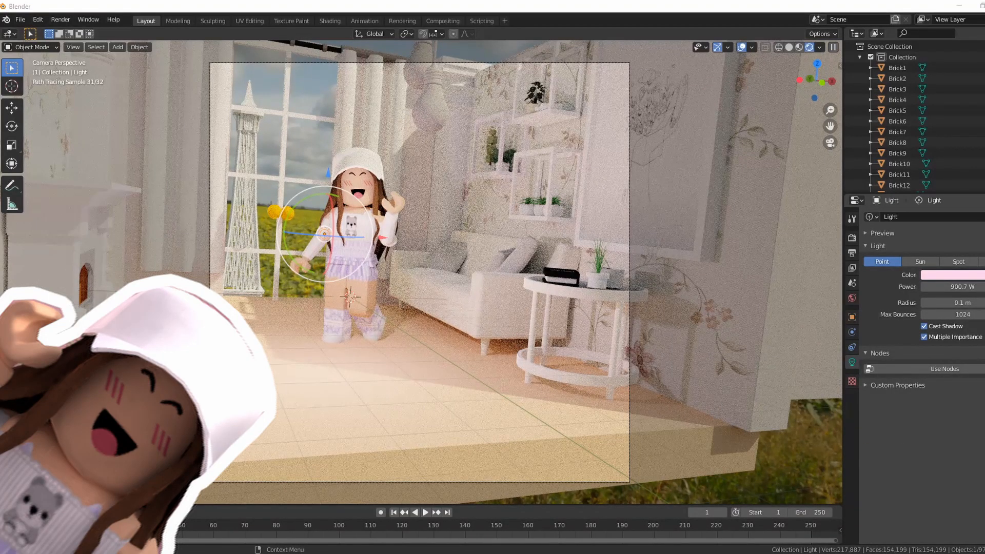
# - Render the final image of the scene
pyautogui.click(60, 19)
pyautogui.click(78, 42)
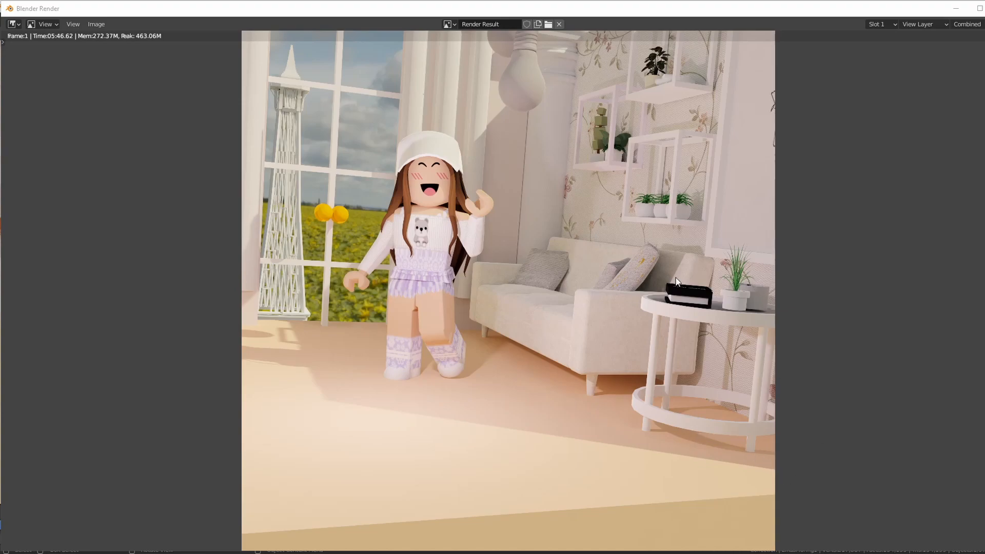
# - Save a copy of the render on the Desktop as GFXRoseInParis.png
pyautogui.click(95, 24)
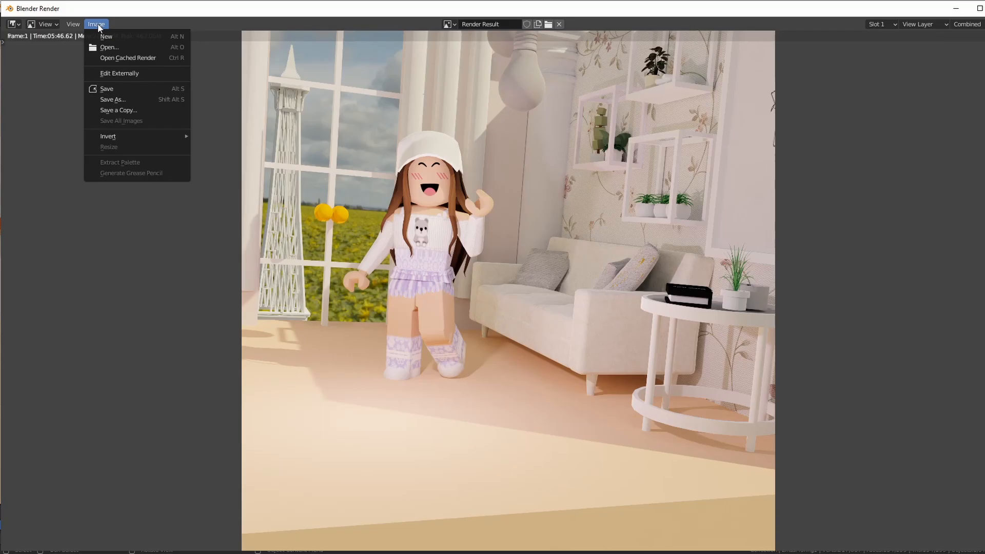
pyautogui.click(116, 111)
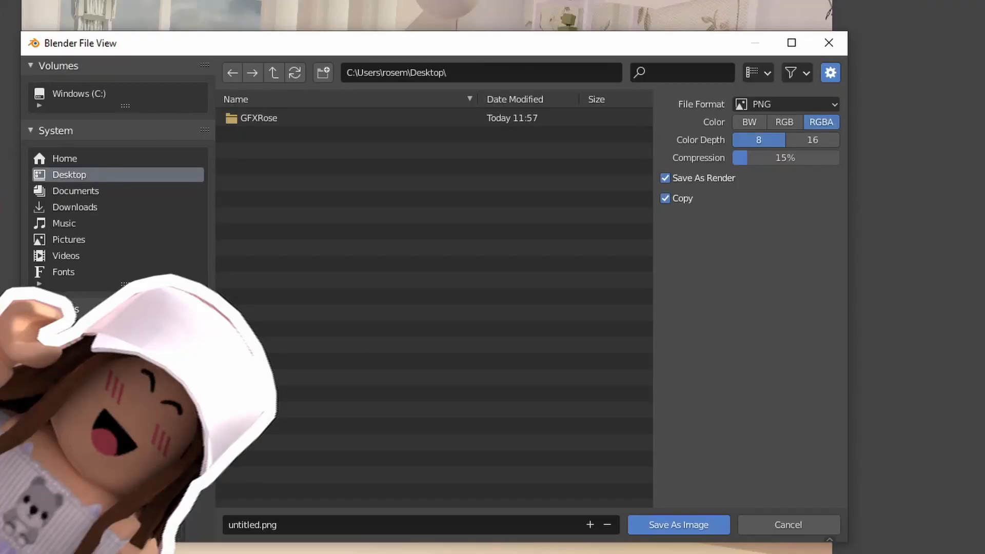
pyautogui.click(254, 525)
pyautogui.click(254, 525)
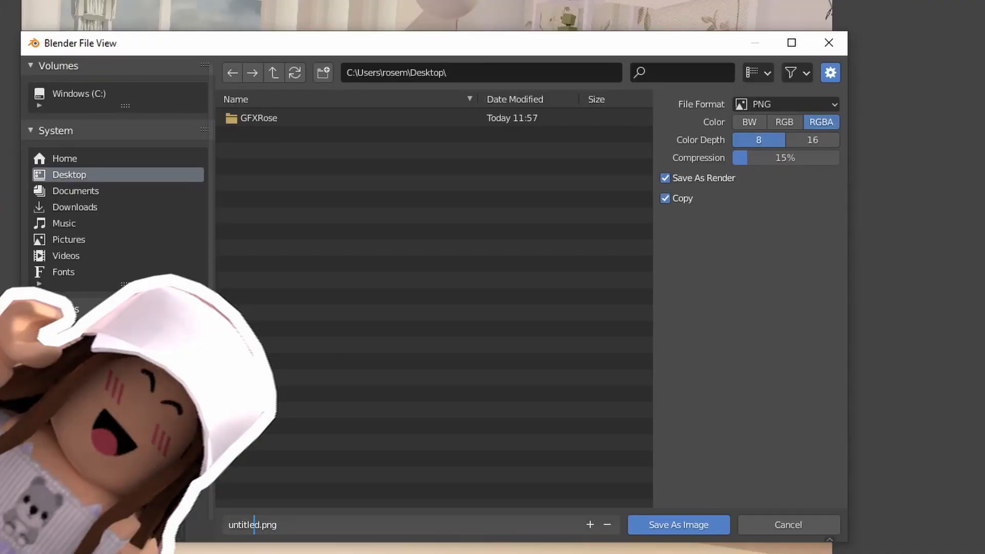
pyautogui.press('Right')
pyautogui.press('BackSpace')
pyautogui.press('BackSpace')
pyautogui.press('BackSpace')
pyautogui.press('BackSpace')
pyautogui.press('BackSpace')
pyautogui.press('BackSpace')
pyautogui.press('BackSpace')
pyautogui.press('BackSpace')
pyautogui.write('GFXRo')
pyautogui.write('seInPar')
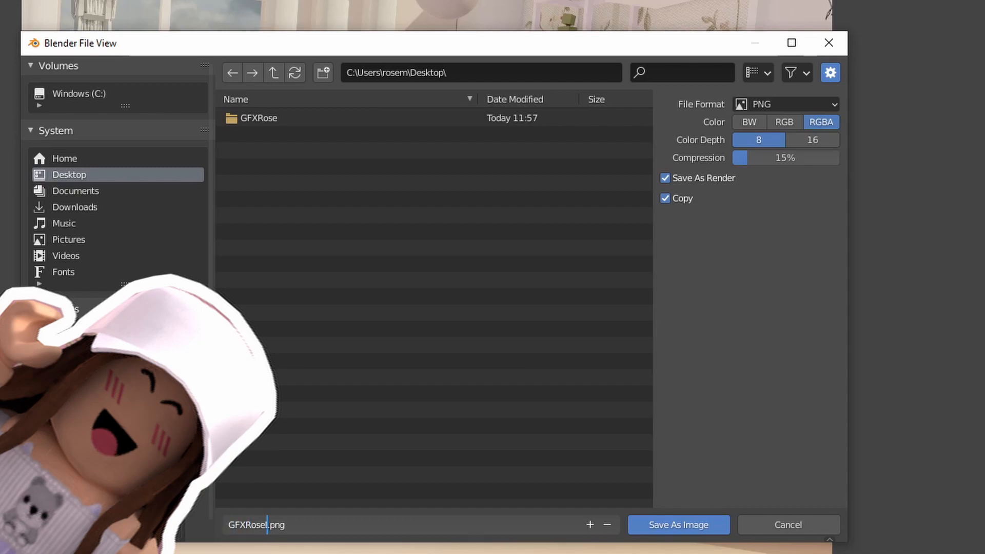
pyautogui.write('is')
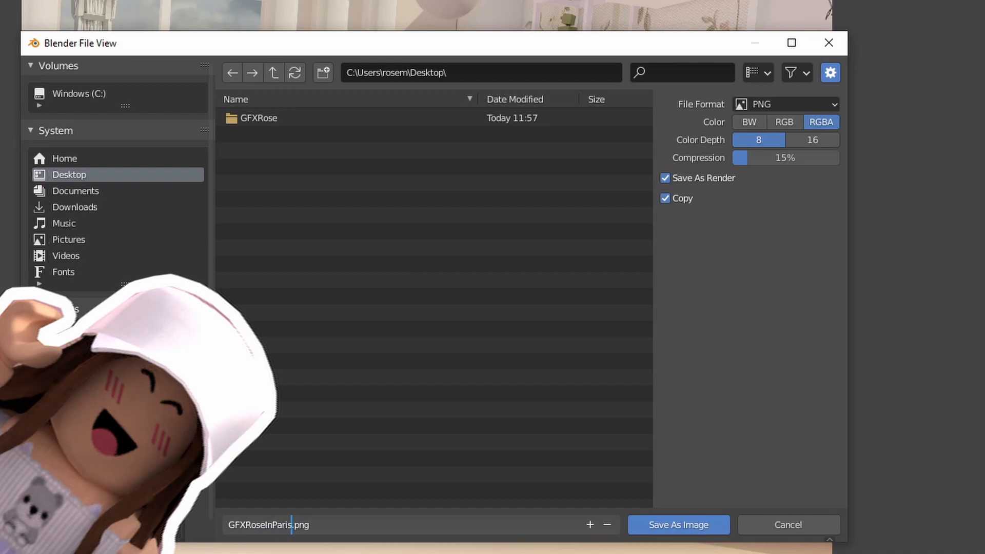
pyautogui.click(703, 528)
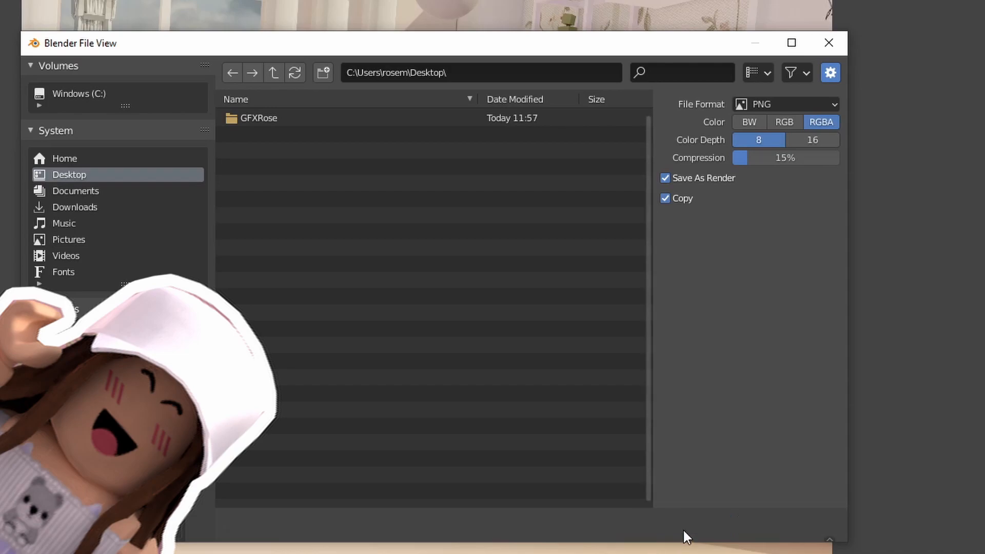
pyautogui.click(683, 529)
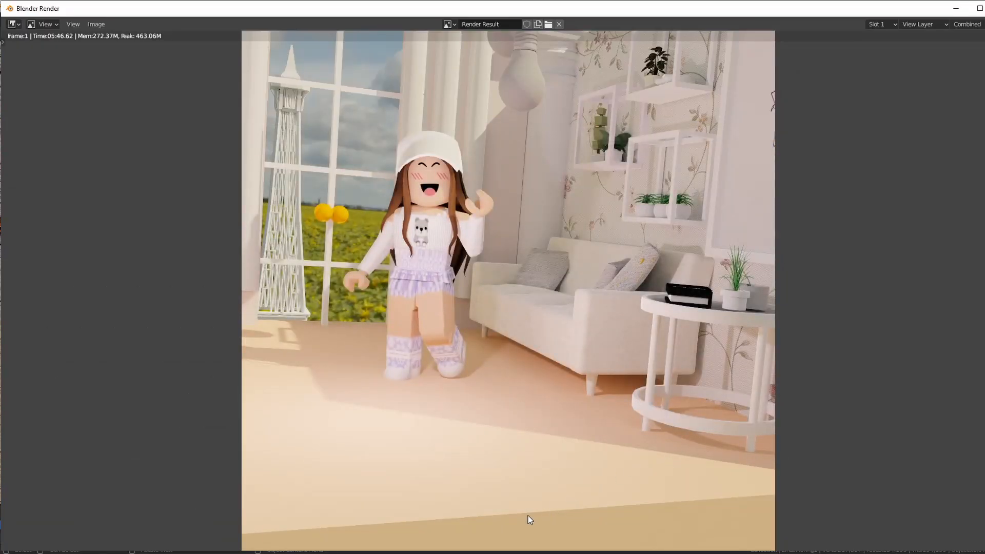